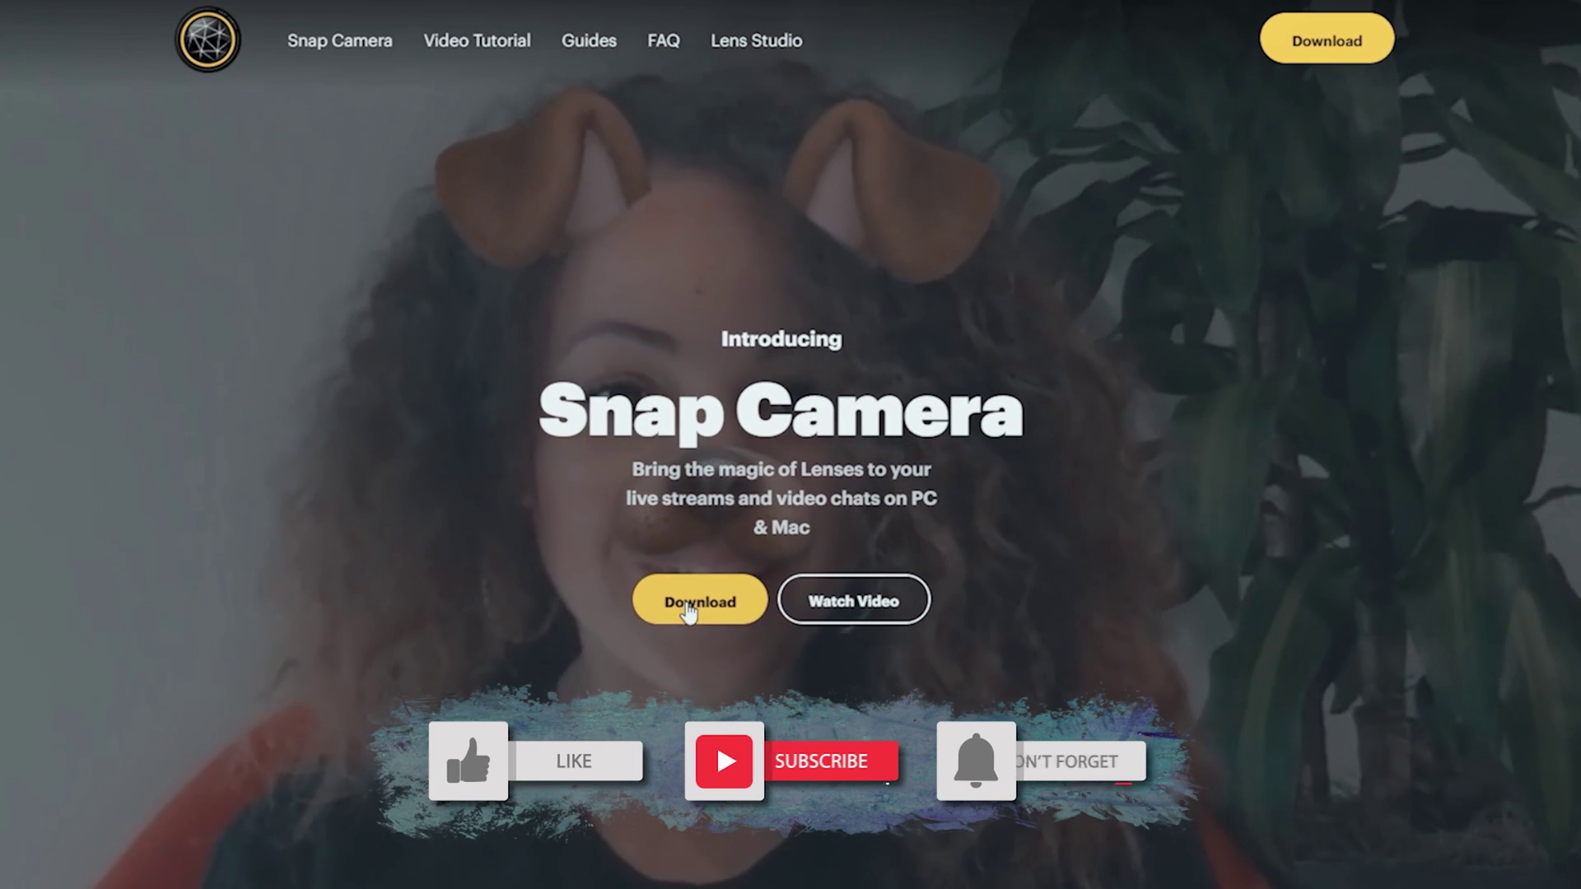
# Go to the Snap Camera download section and accept the privacy policy and license agreement
pyautogui.click(689, 609)
pyautogui.scroll(-1, 573, 524)
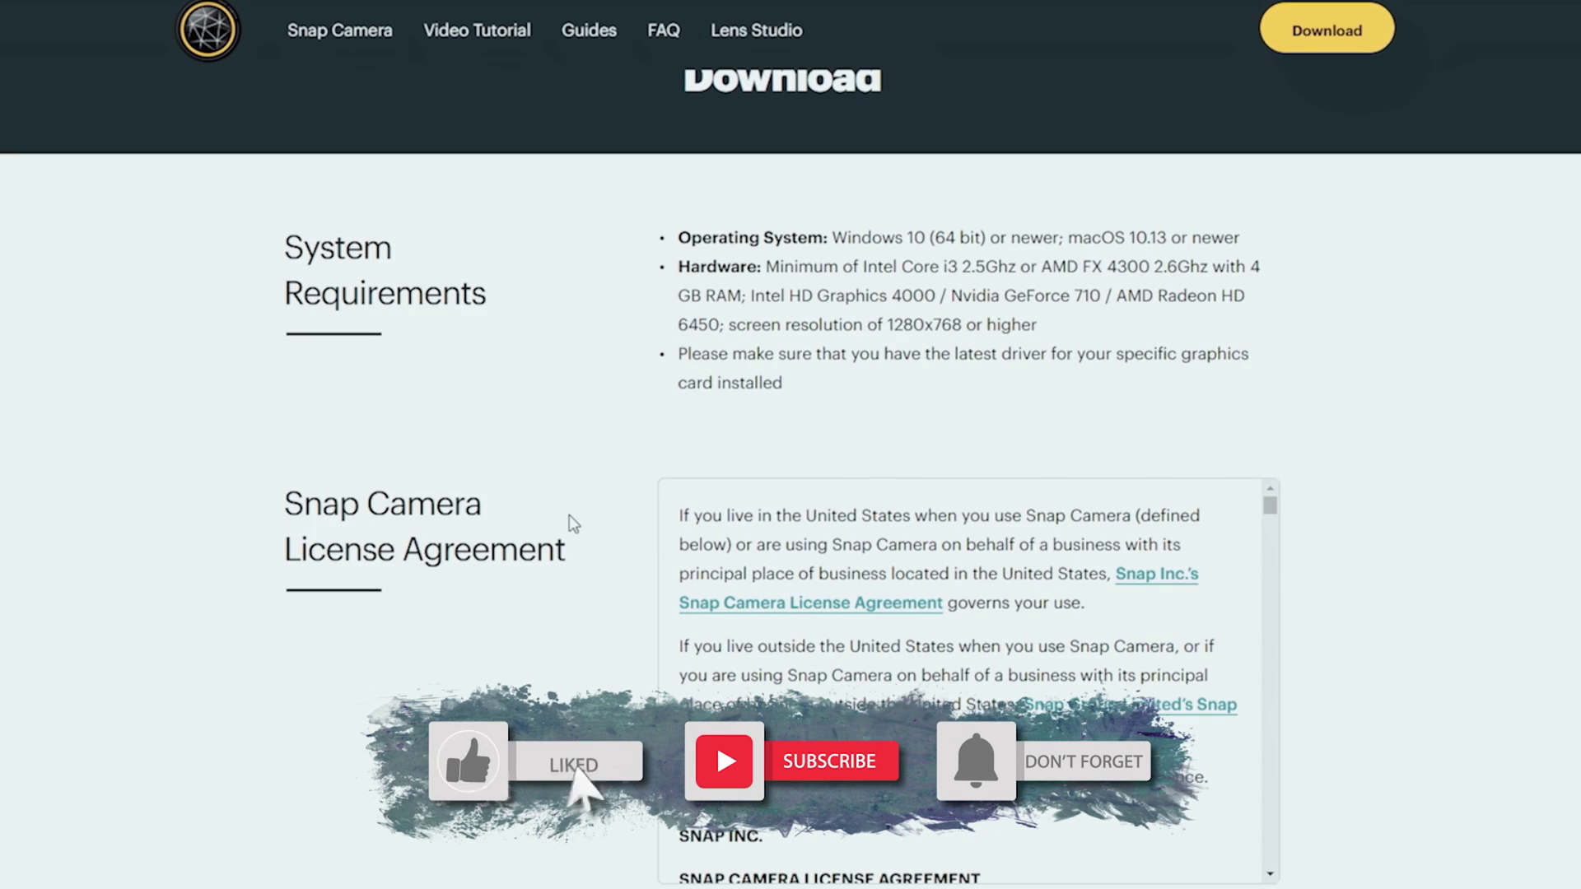
pyautogui.moveTo(659, 239); pyautogui.dragTo(782, 384)
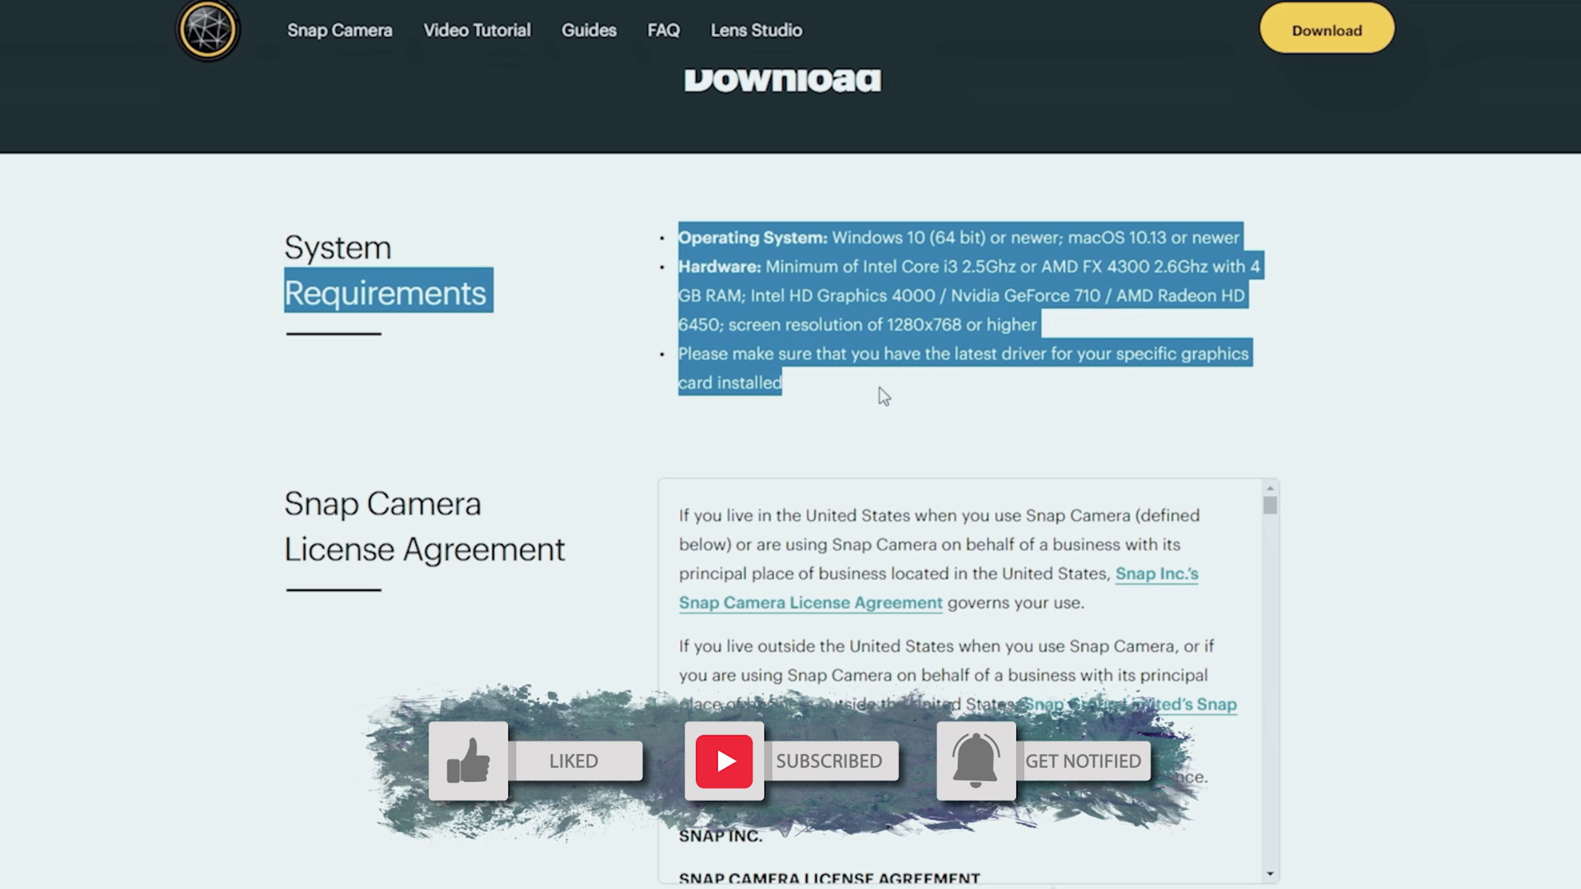
pyautogui.click(591, 407)
pyautogui.scroll(-3, 581, 424)
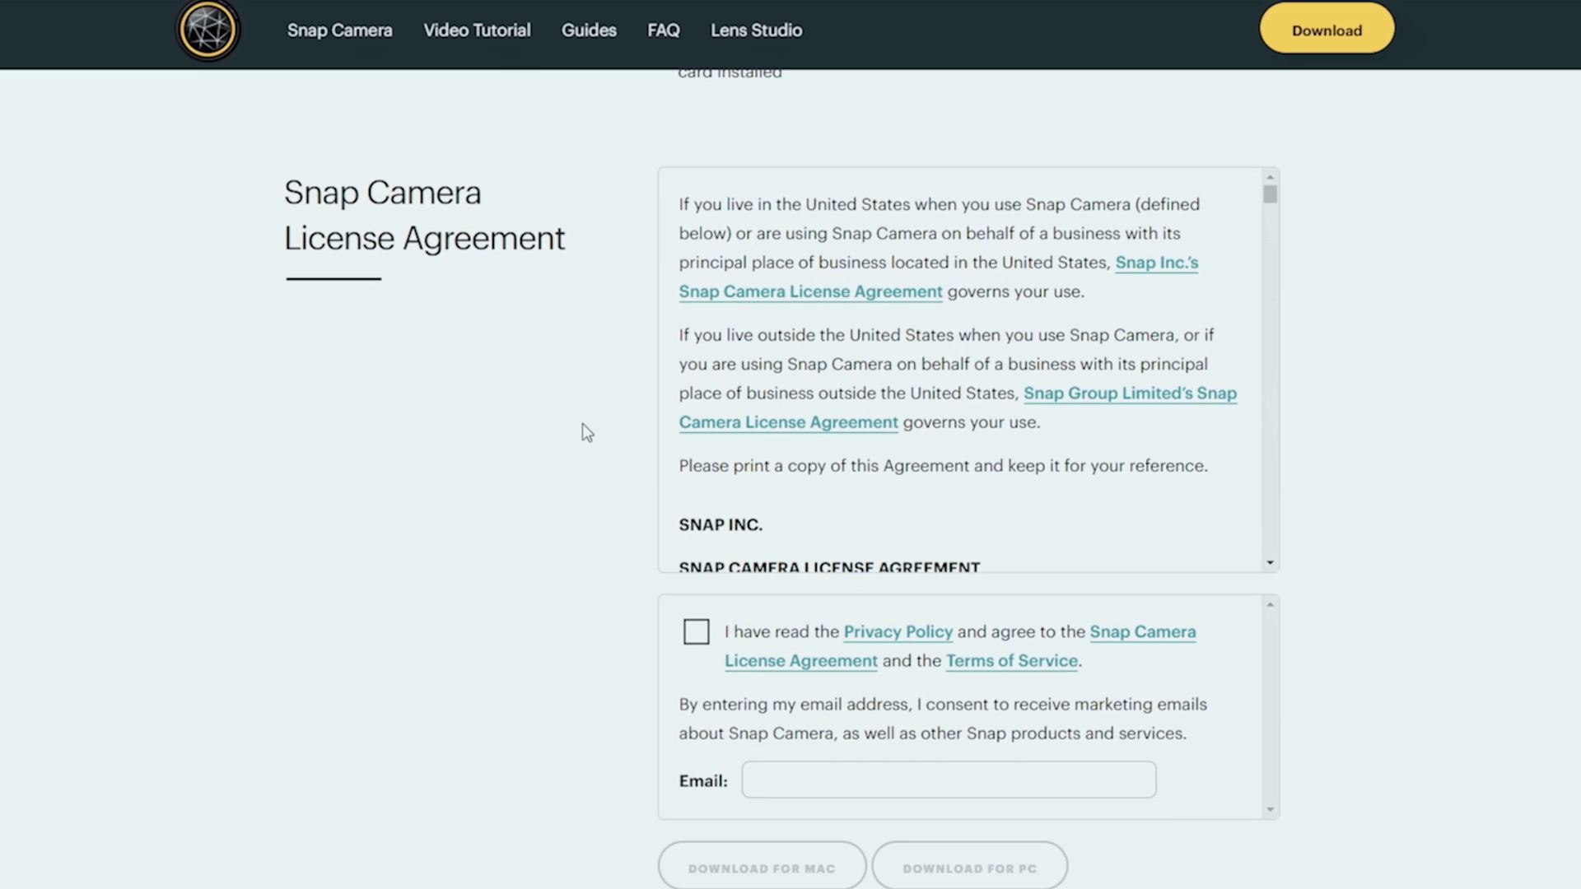
pyautogui.click(718, 634)
# Download the Snap Camera 1.9.1 installer for PC
pyautogui.scroll(-1, 1182, 736)
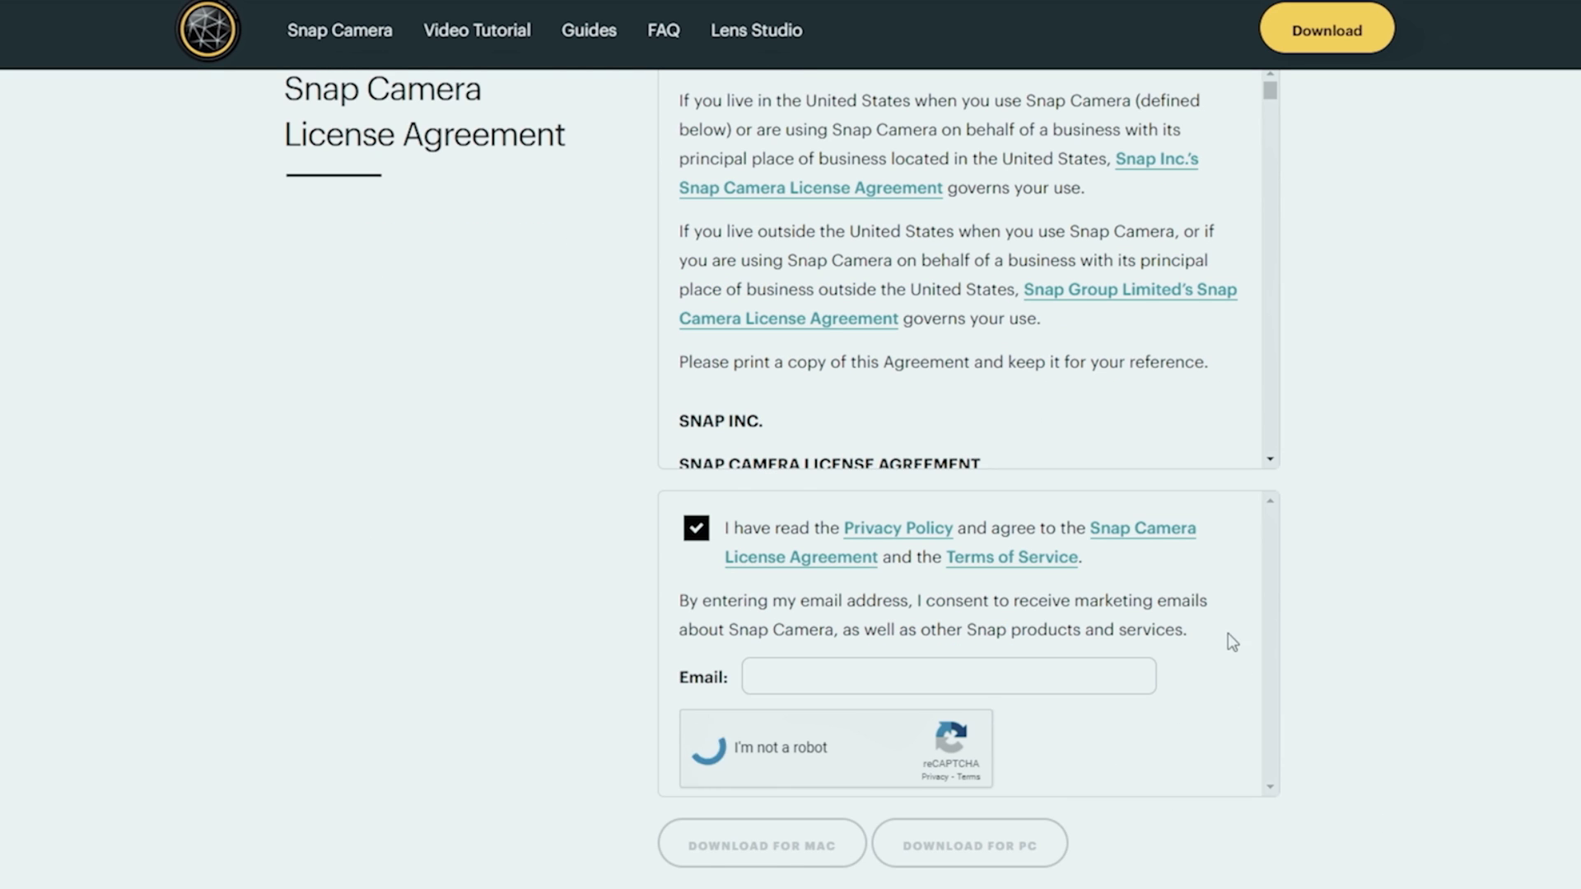
pyautogui.scroll(-1, 1231, 640)
pyautogui.click(984, 742)
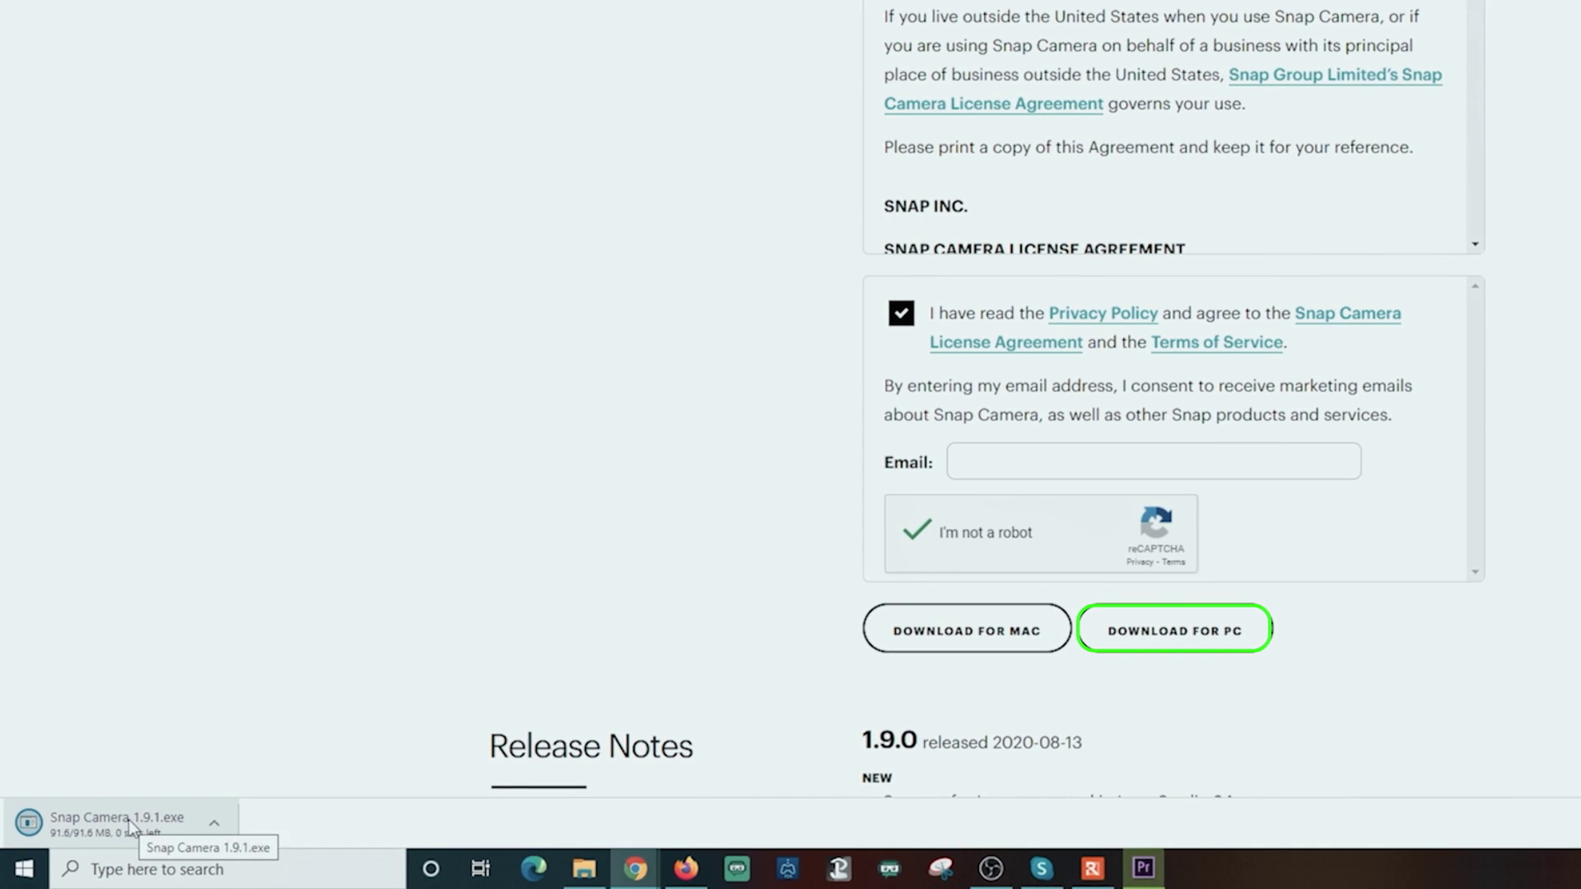
# Run the Snap Camera installer with default Program Files and Start Menu folders and a desktop shortcut
pyautogui.click(188, 611)
pyautogui.scroll(-1, 188, 611)
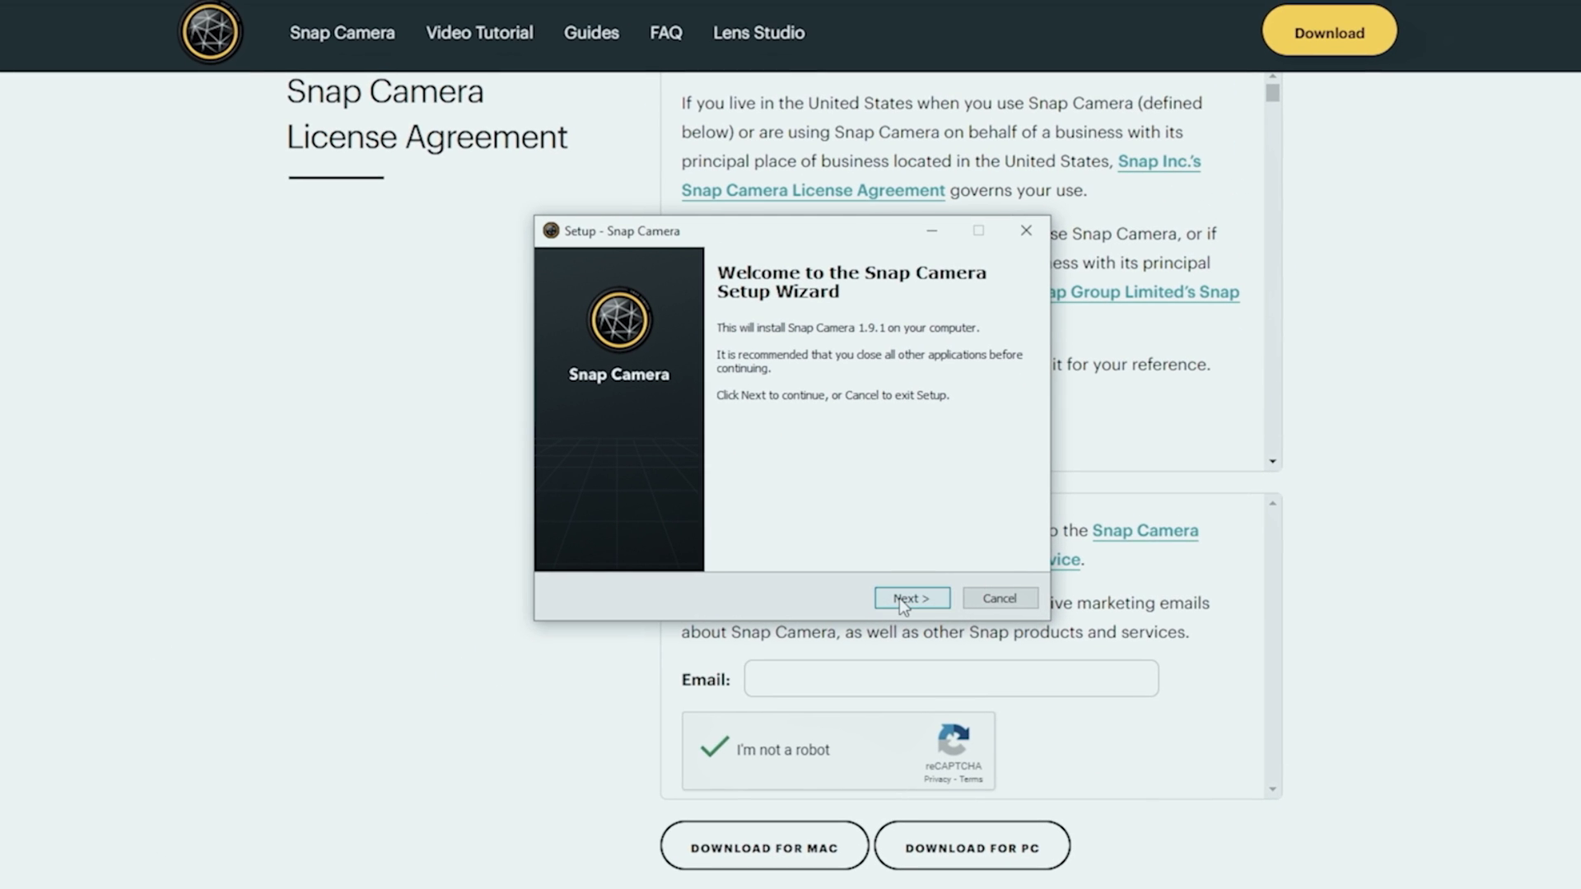
pyautogui.click(905, 598)
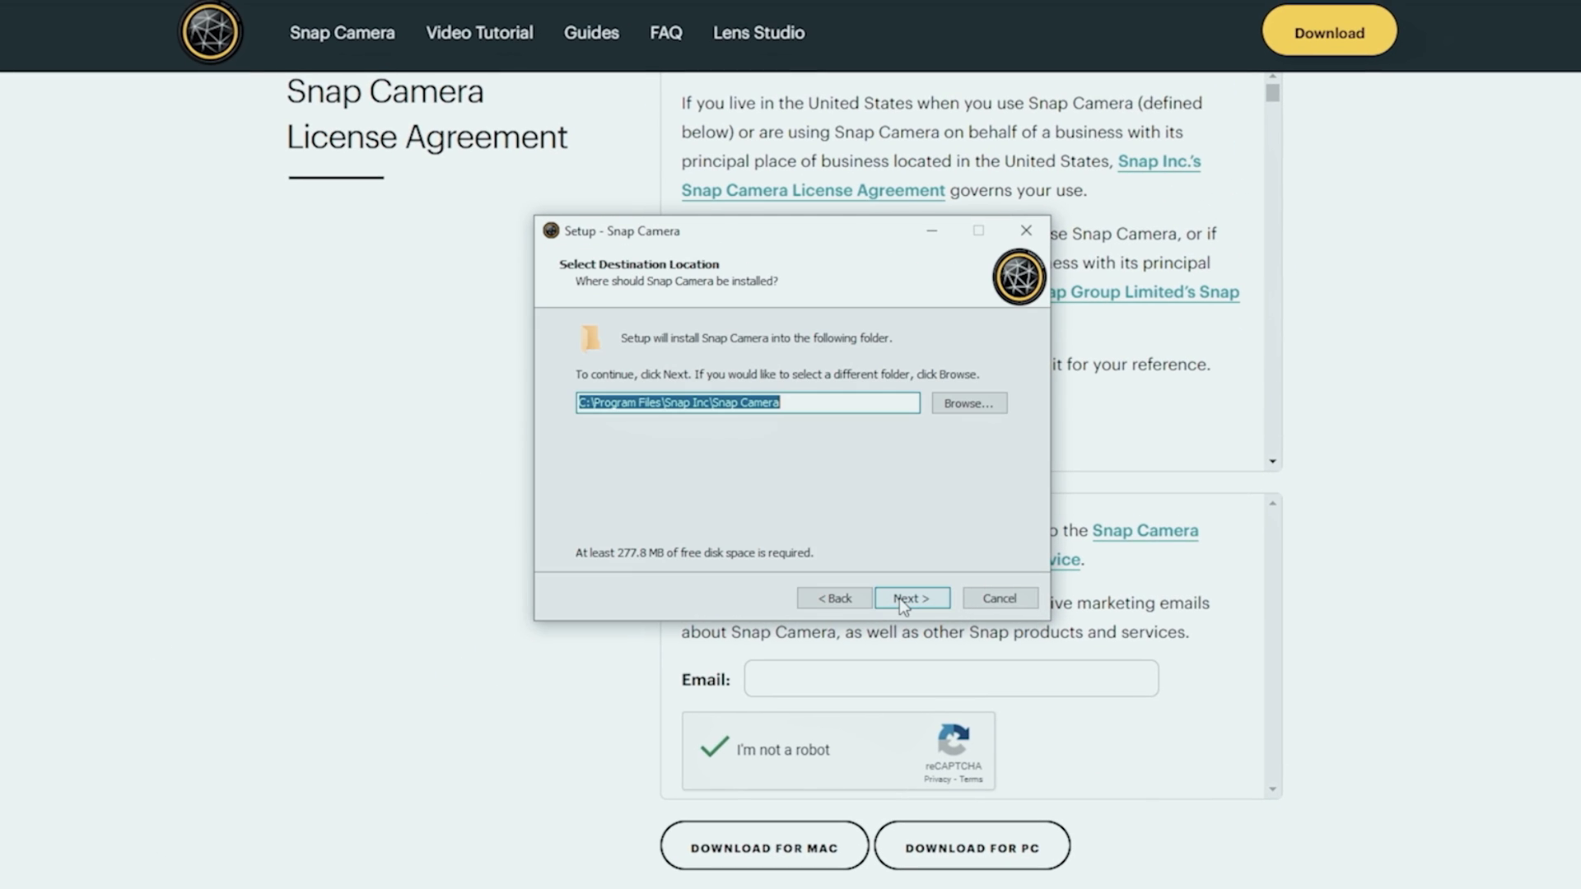
pyautogui.click(899, 598)
pyautogui.click(898, 598)
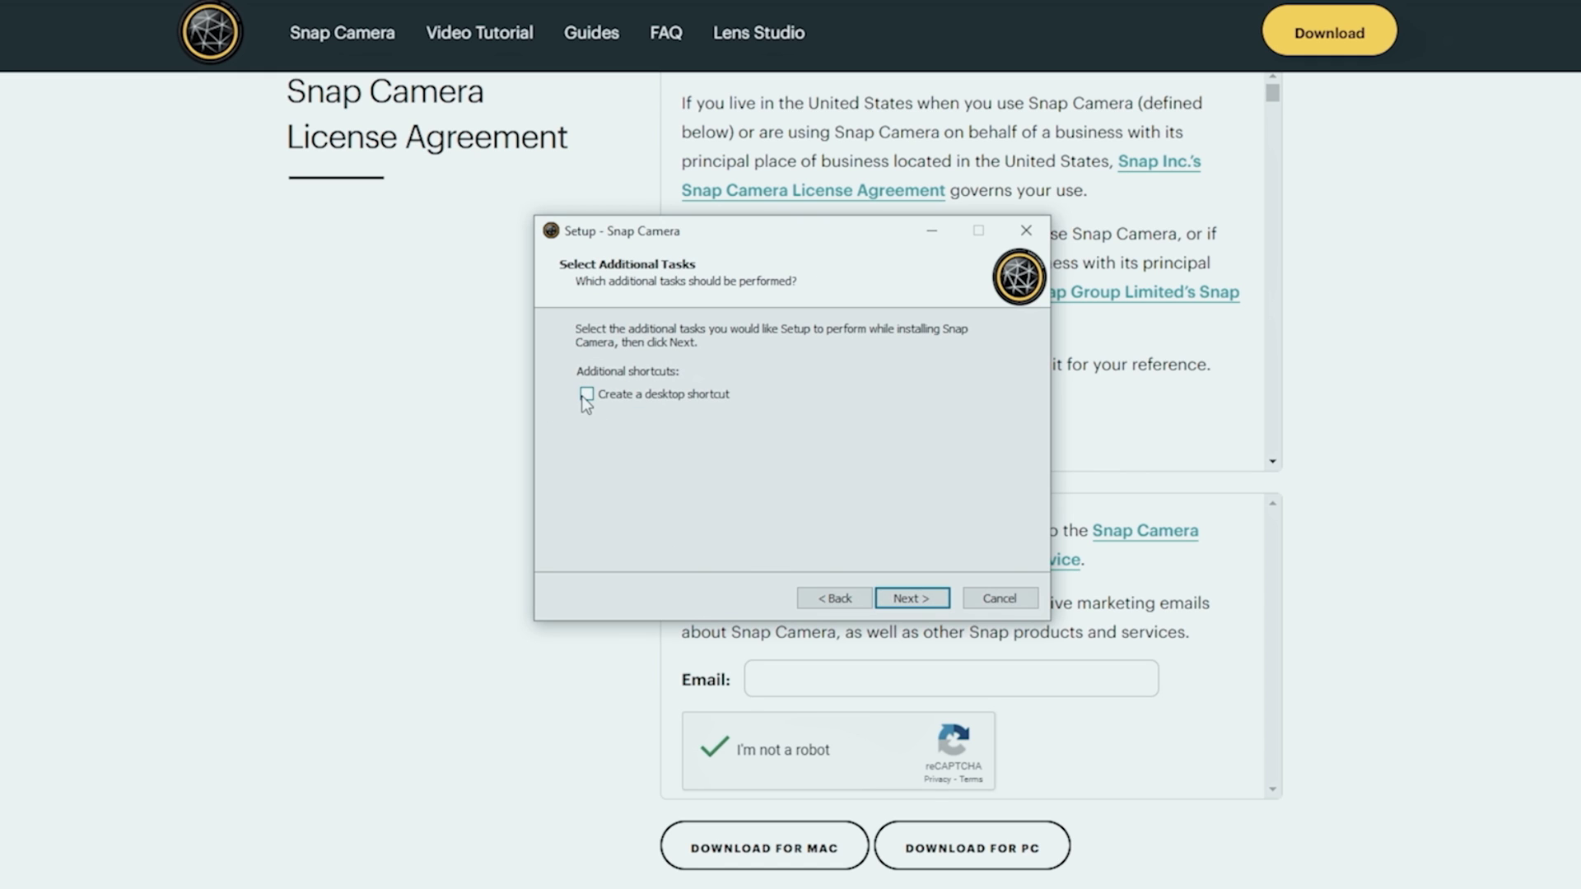
pyautogui.click(926, 603)
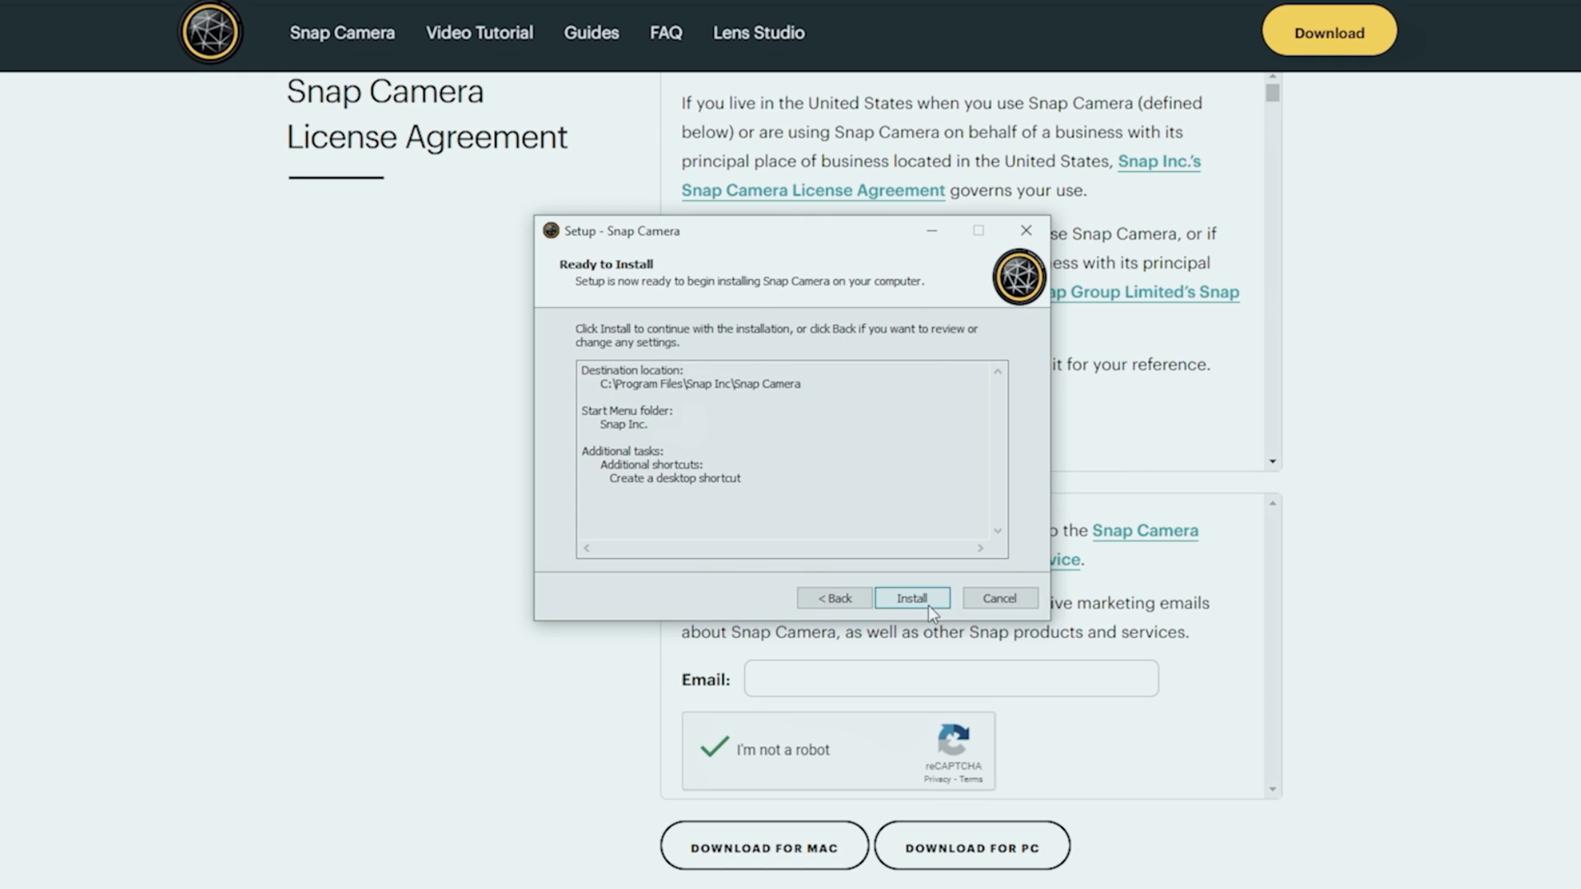
pyautogui.click(928, 607)
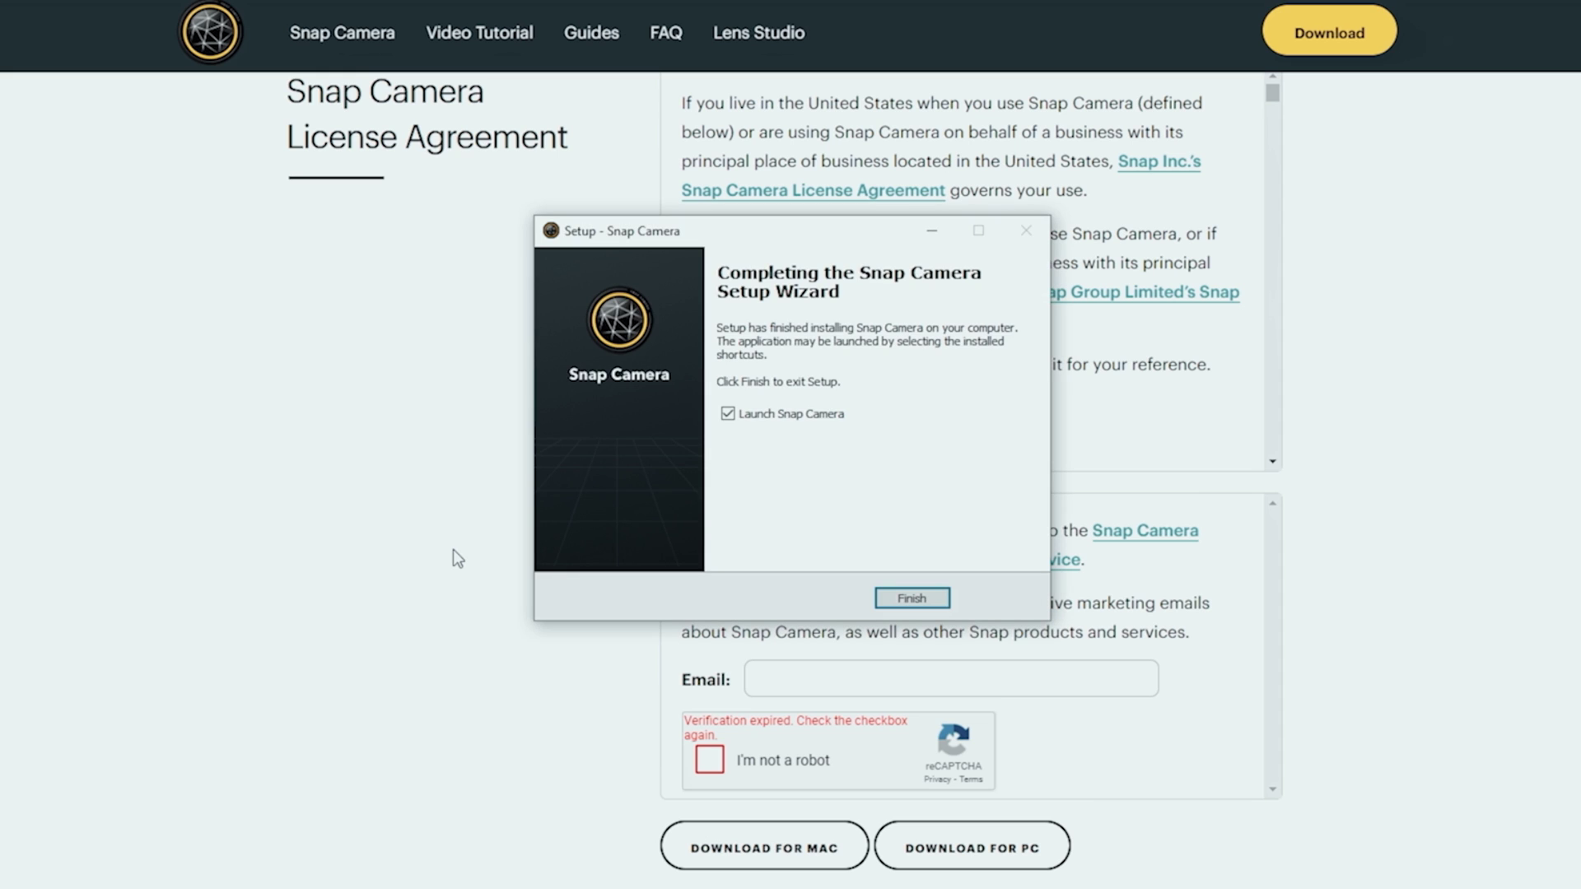
# Finish the Snap Camera wizard and download the OBS Shaderfilter 1.21 zip from the forum
pyautogui.click(912, 599)
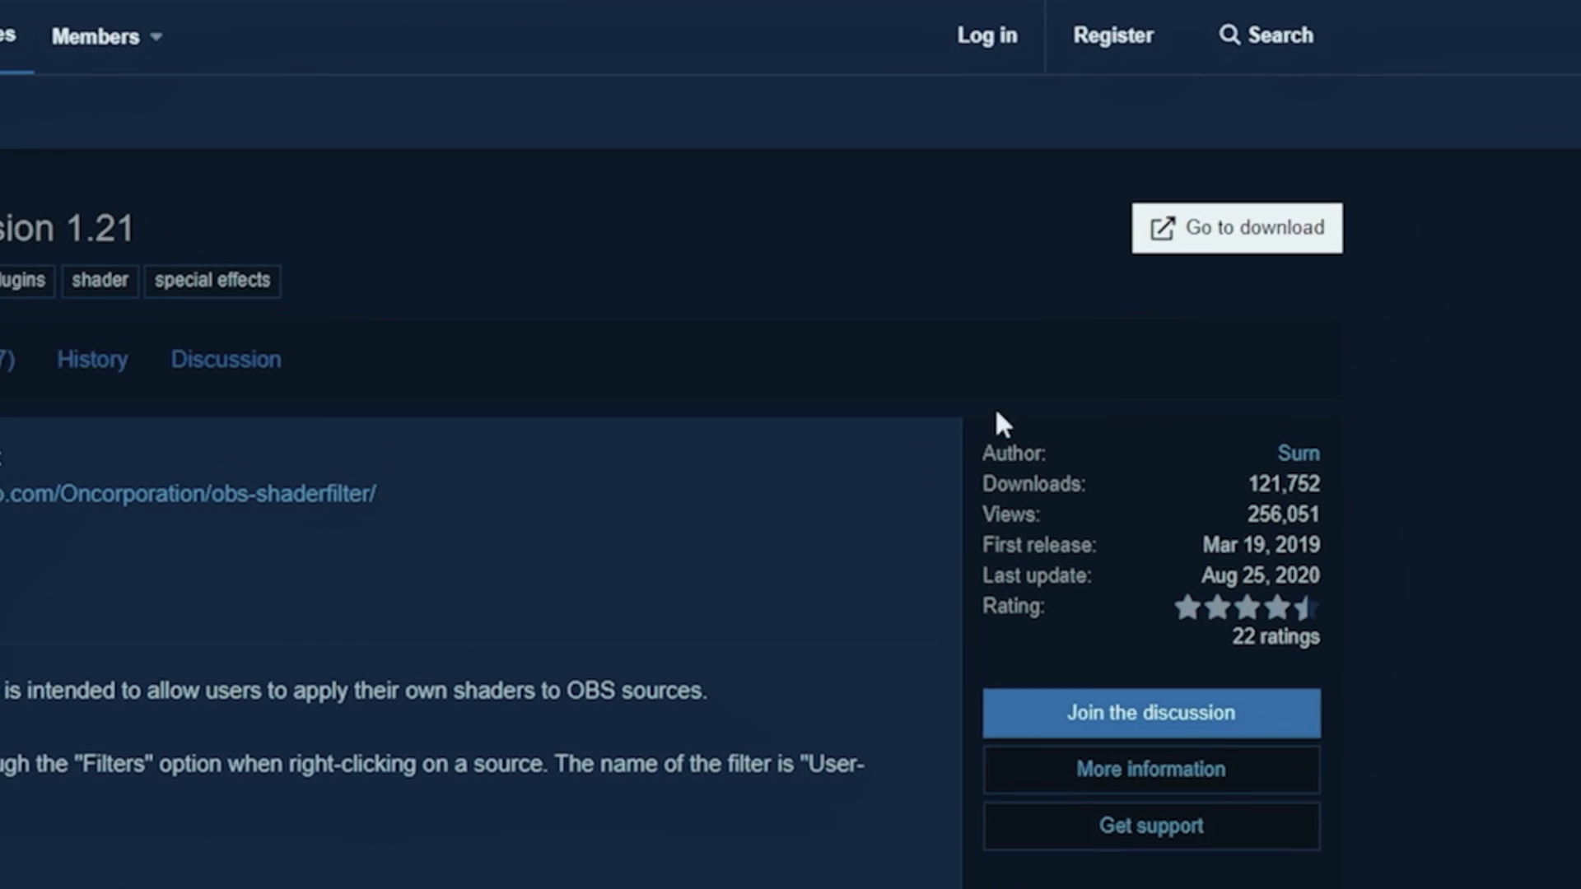
pyautogui.click(1259, 245)
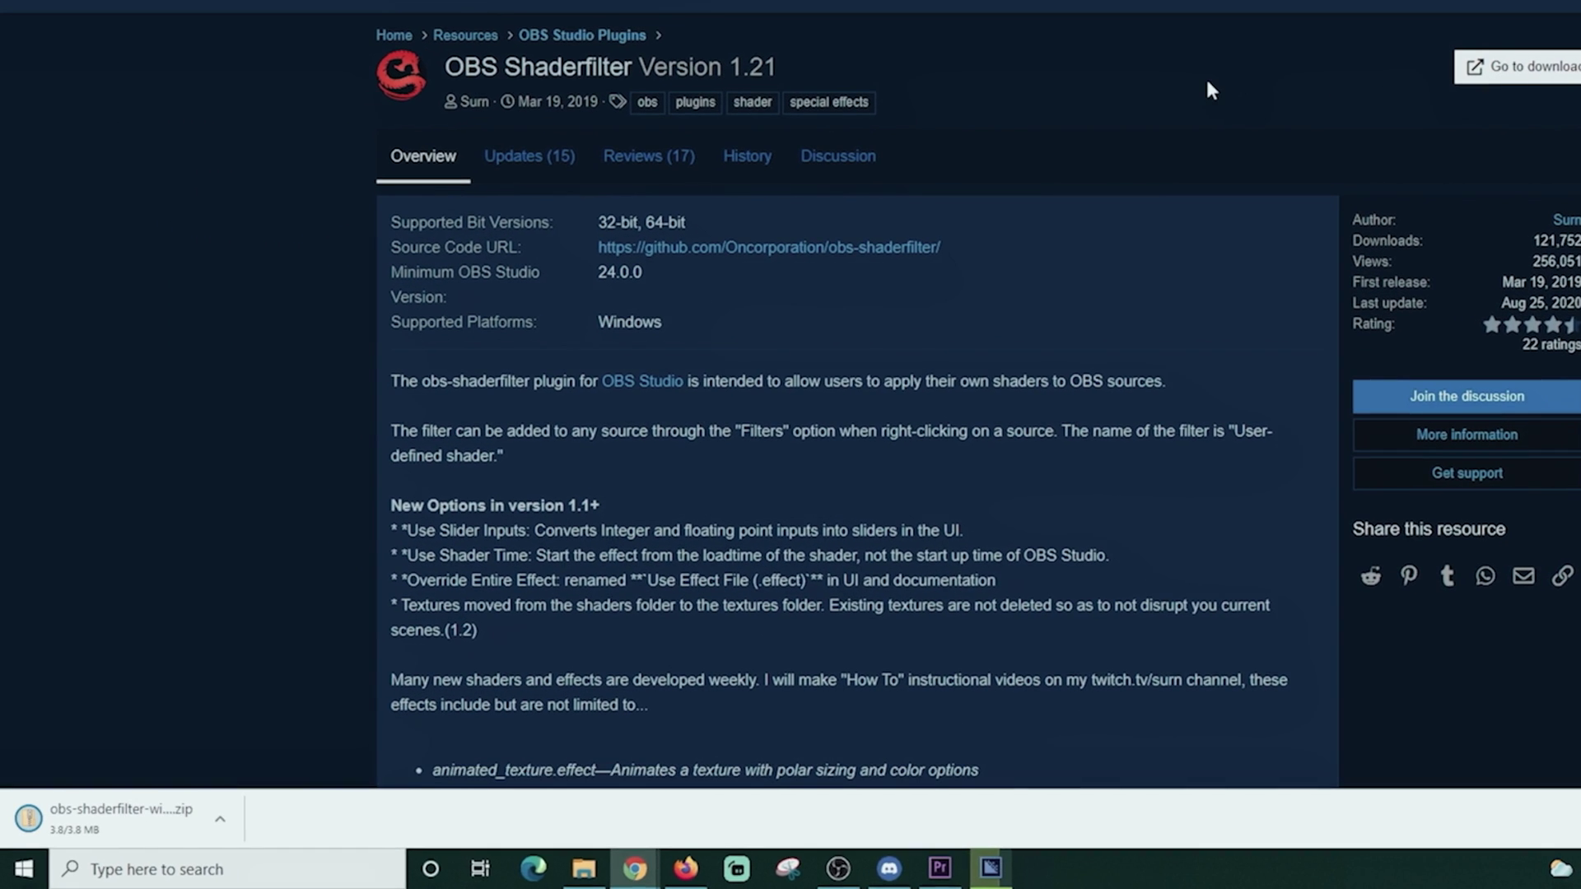
pyautogui.hotkey('alt', 'Tab')
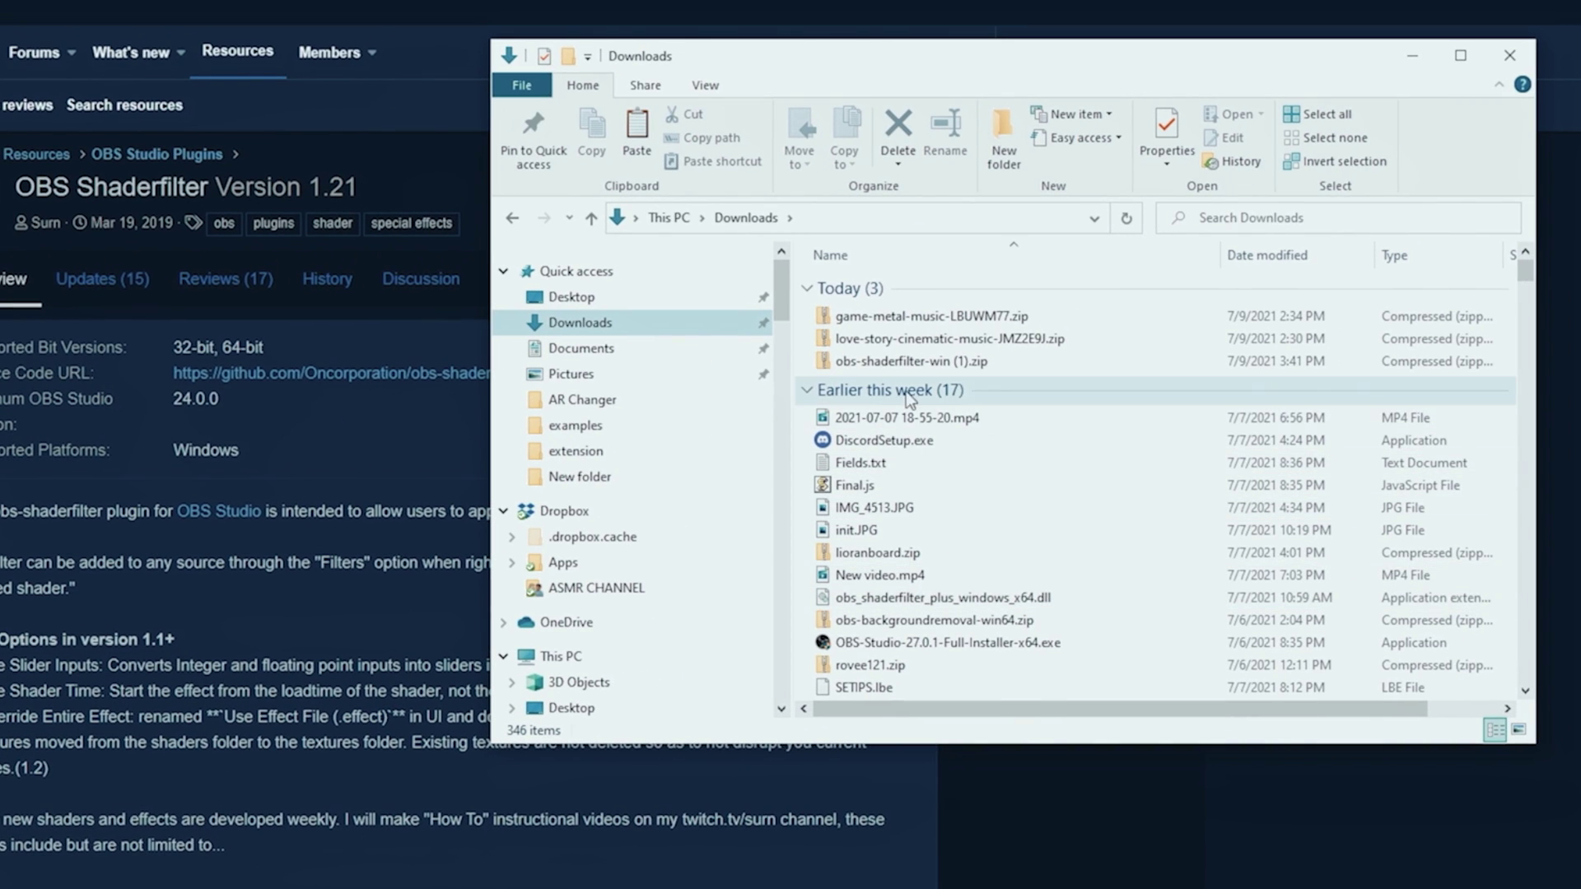
# Copy the four items from the obs-studio folder inside obs-shaderfilter-win (1).zip
pyautogui.doubleClick(893, 362)
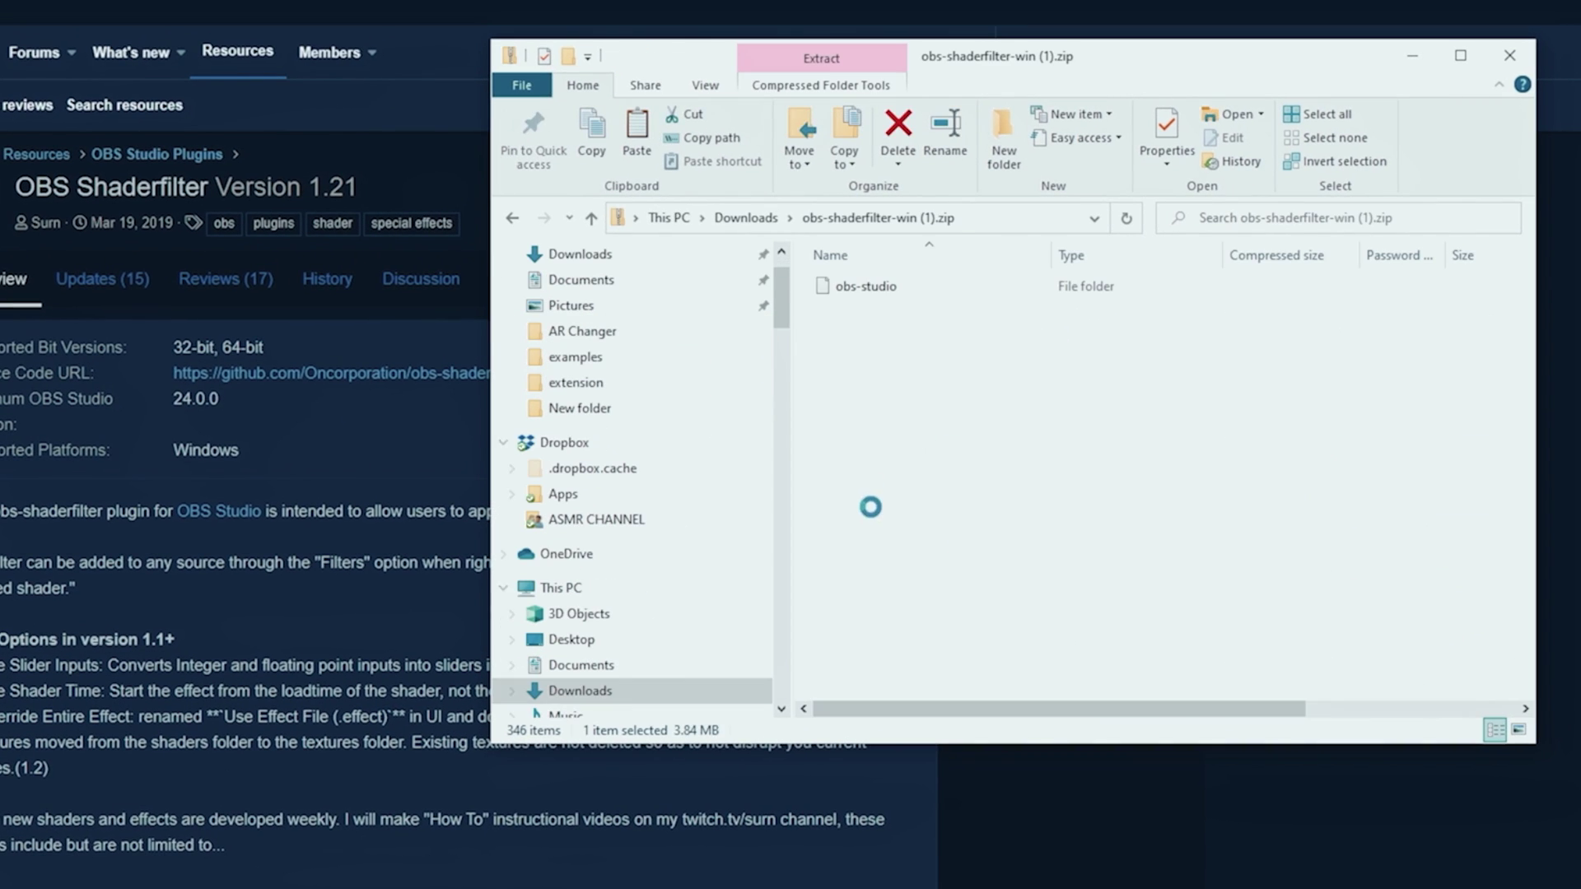
pyautogui.doubleClick(866, 288)
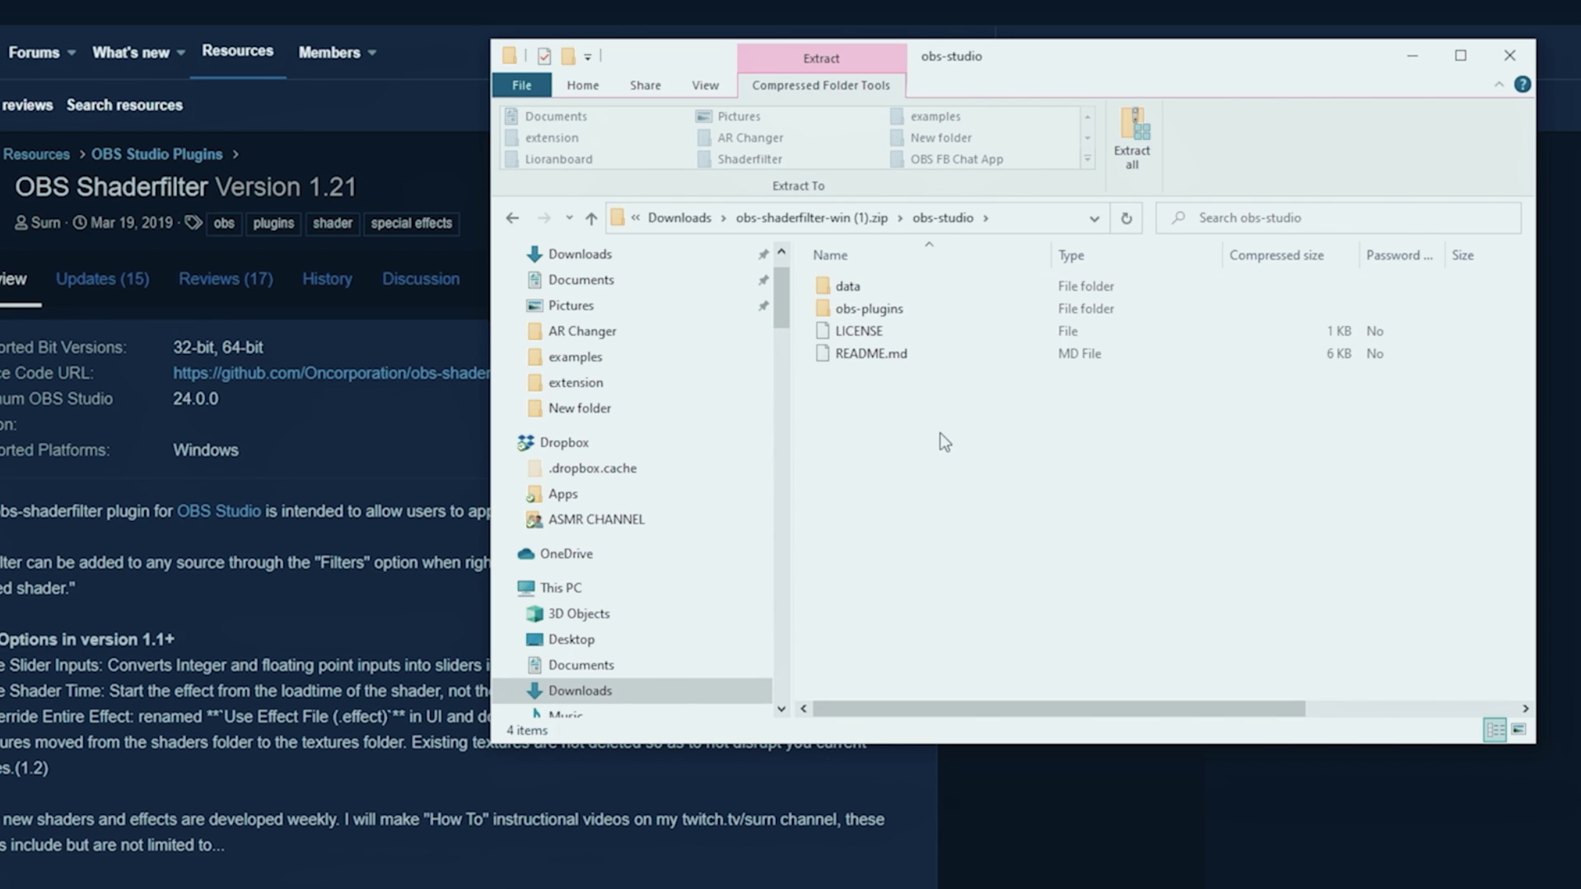
pyautogui.moveTo(939, 432); pyautogui.dragTo(840, 353)
pyautogui.moveTo(794, 267); pyautogui.dragTo(804, 280)
pyautogui.rightClick(851, 311)
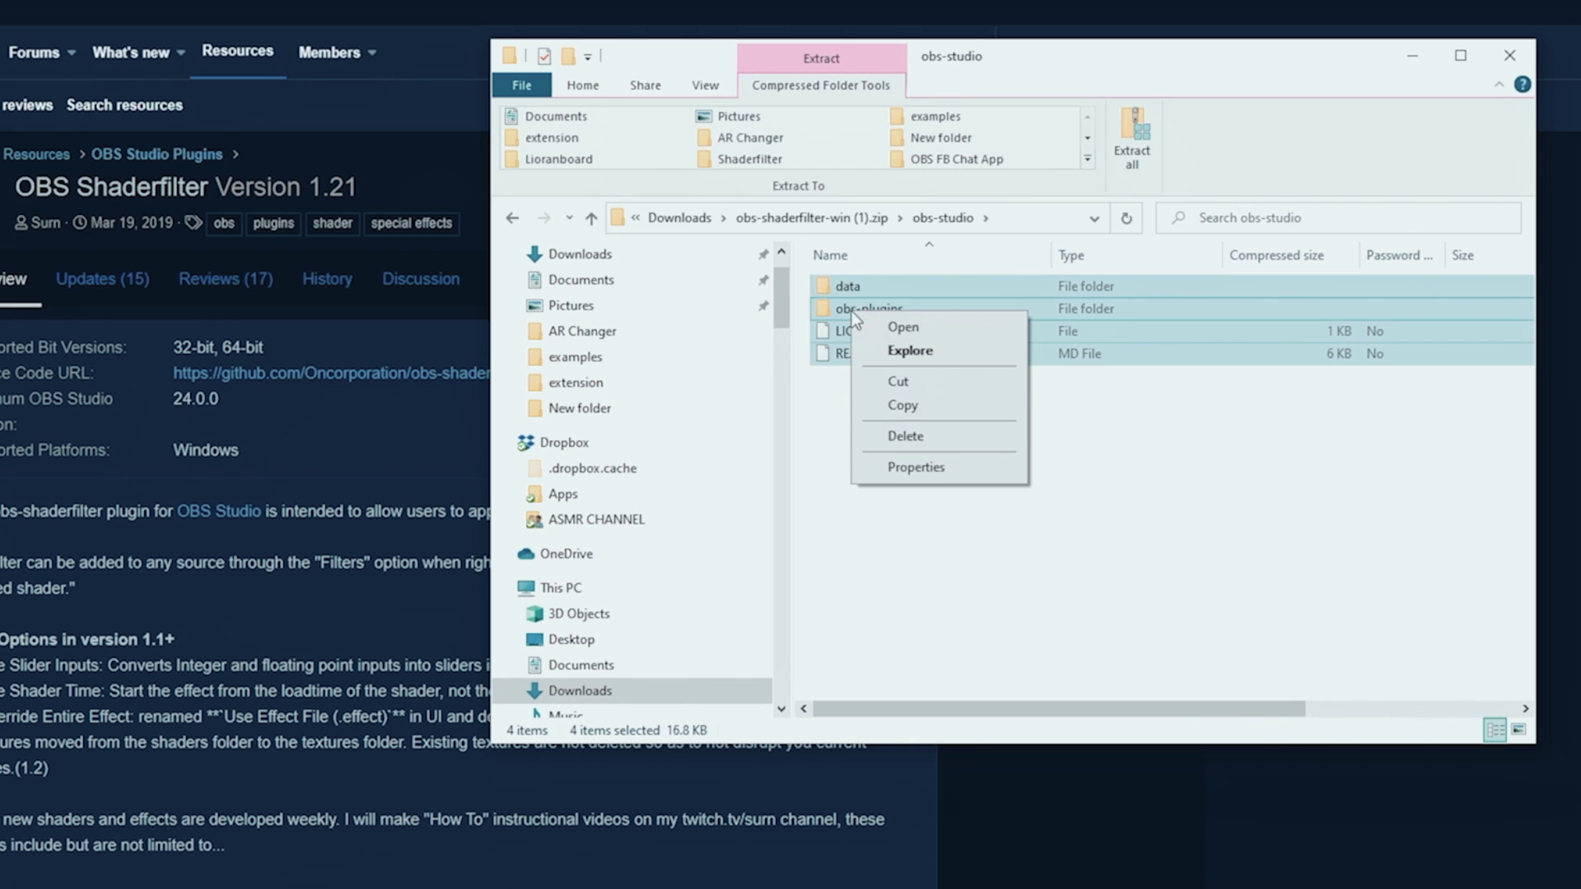
pyautogui.click(917, 407)
# Browse the folder tree to the obs-studio folder on SSD OBS (E:)
pyautogui.scroll(-6, 529, 375)
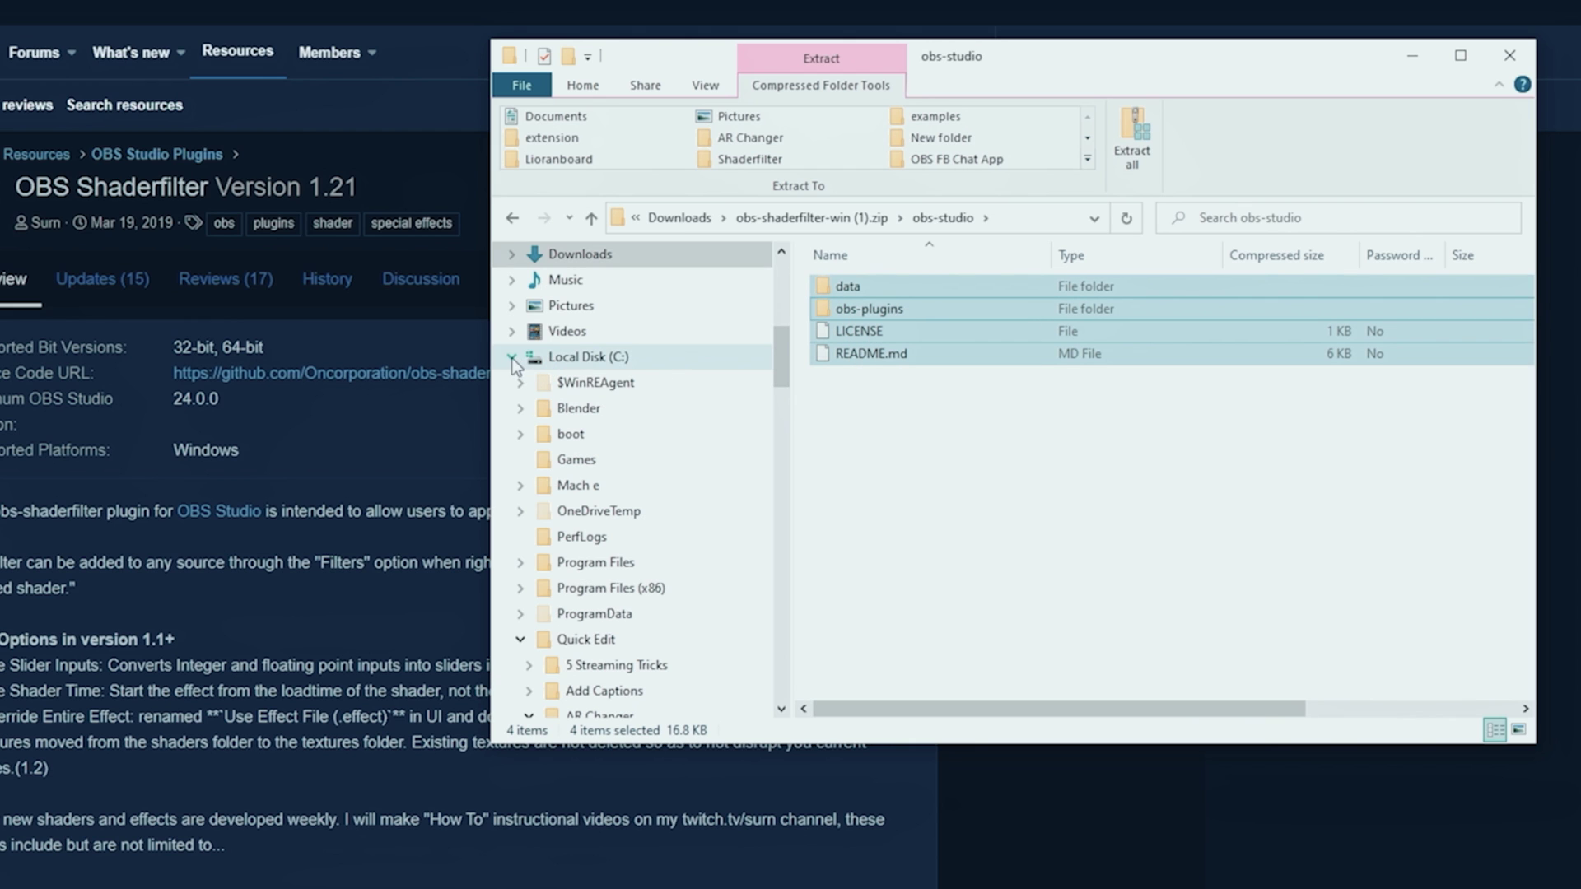
pyautogui.click(520, 638)
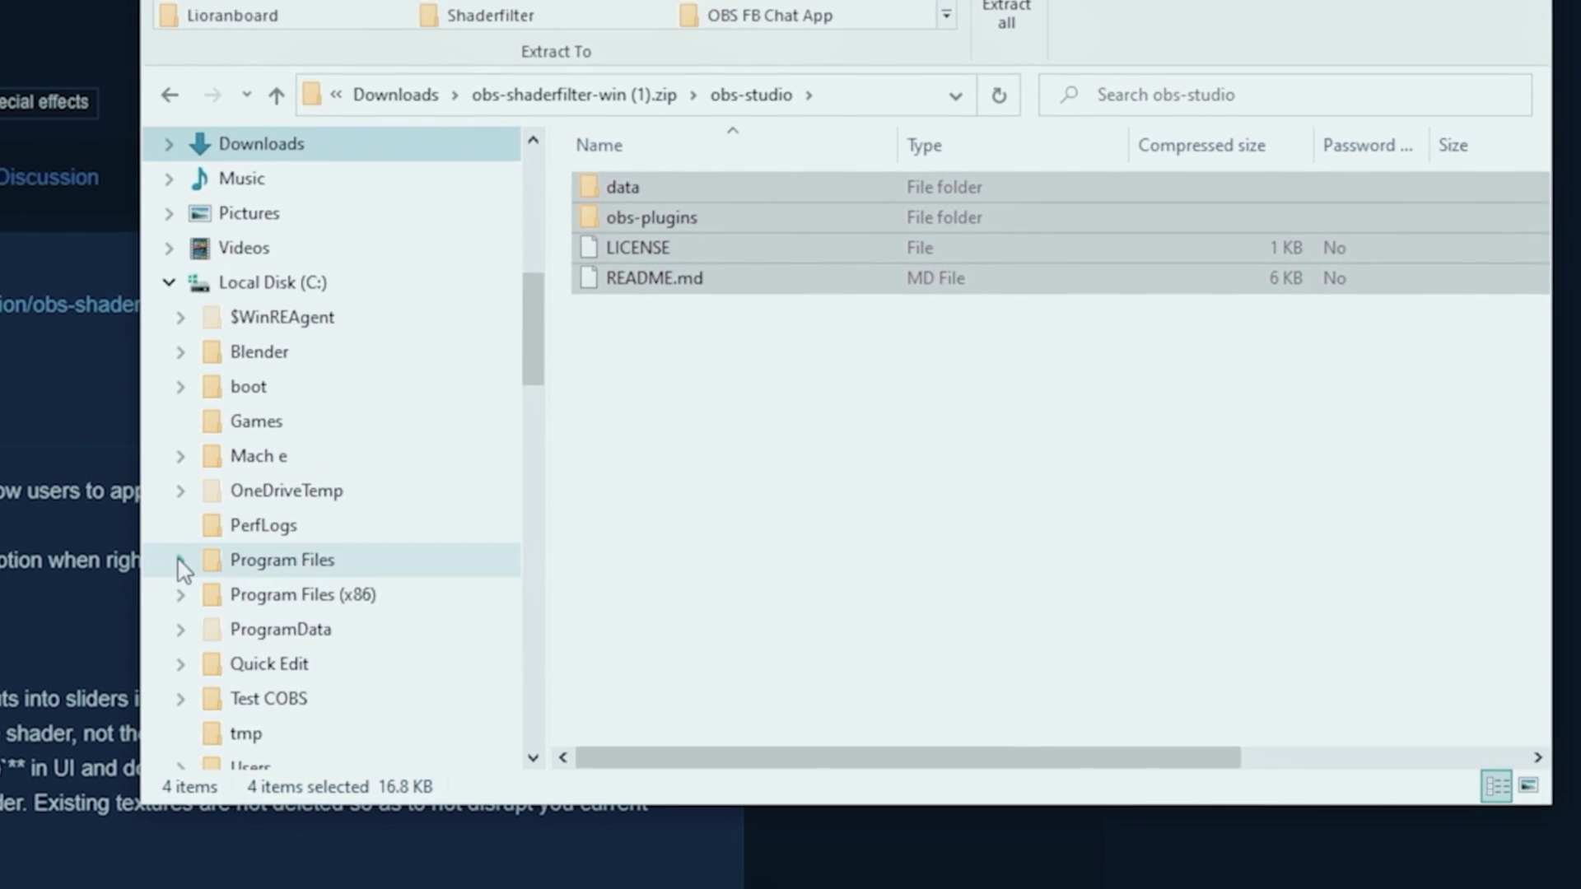
pyautogui.click(181, 560)
pyautogui.moveTo(538, 321)
pyautogui.mouseDown()
pyautogui.moveTo(525, 368)
pyautogui.moveTo(520, 284)
pyautogui.moveTo(521, 299)
pyautogui.mouseUp()
pyautogui.click(176, 455)
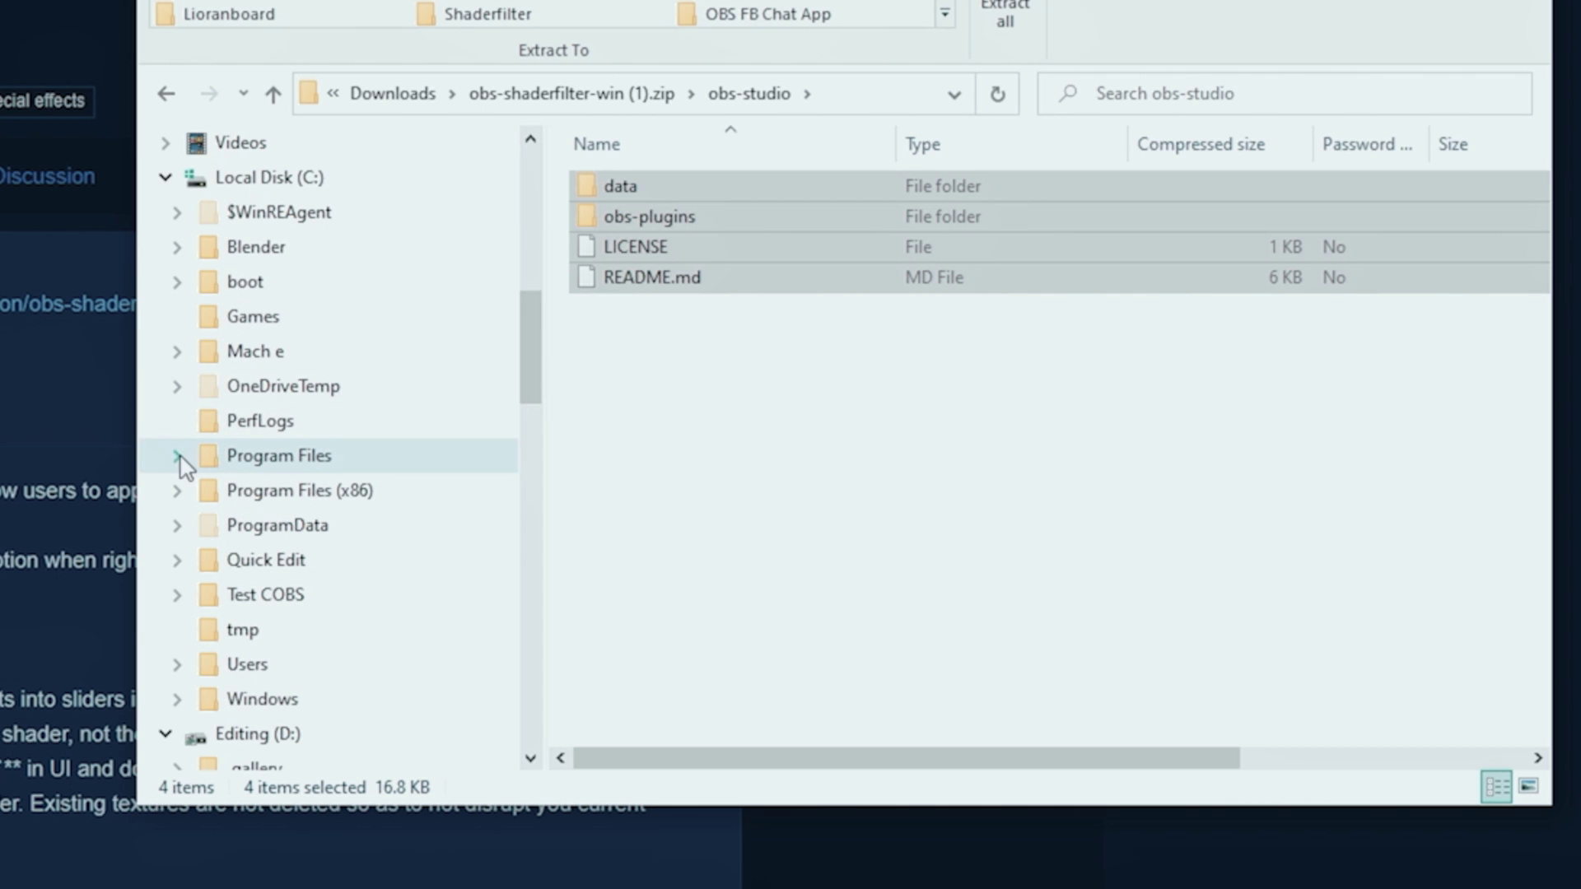
pyautogui.click(165, 178)
pyautogui.click(165, 213)
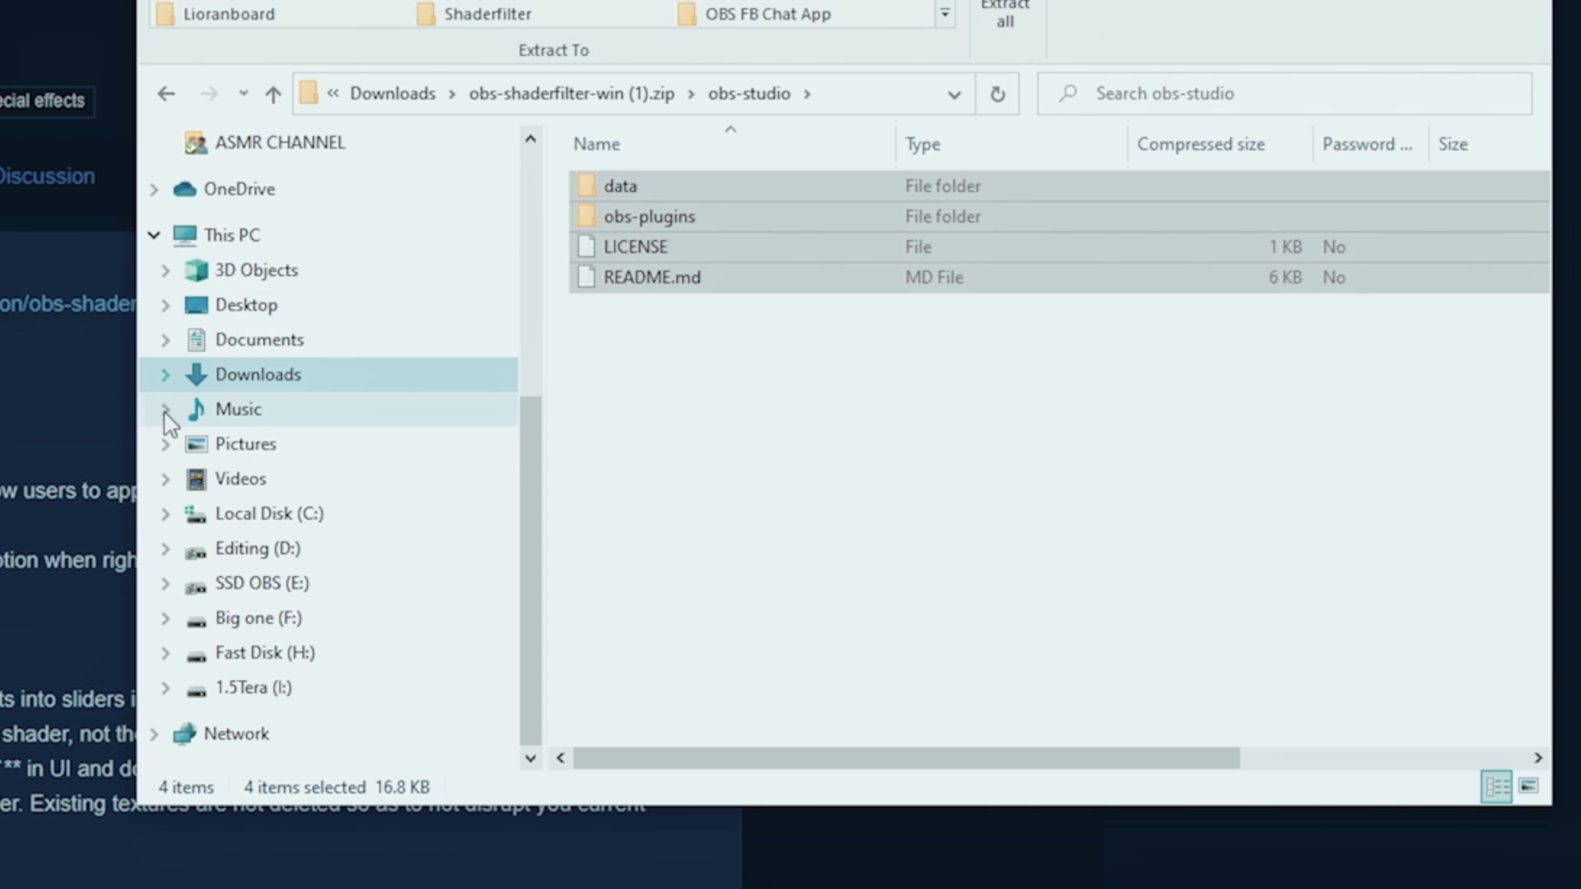
pyautogui.click(166, 582)
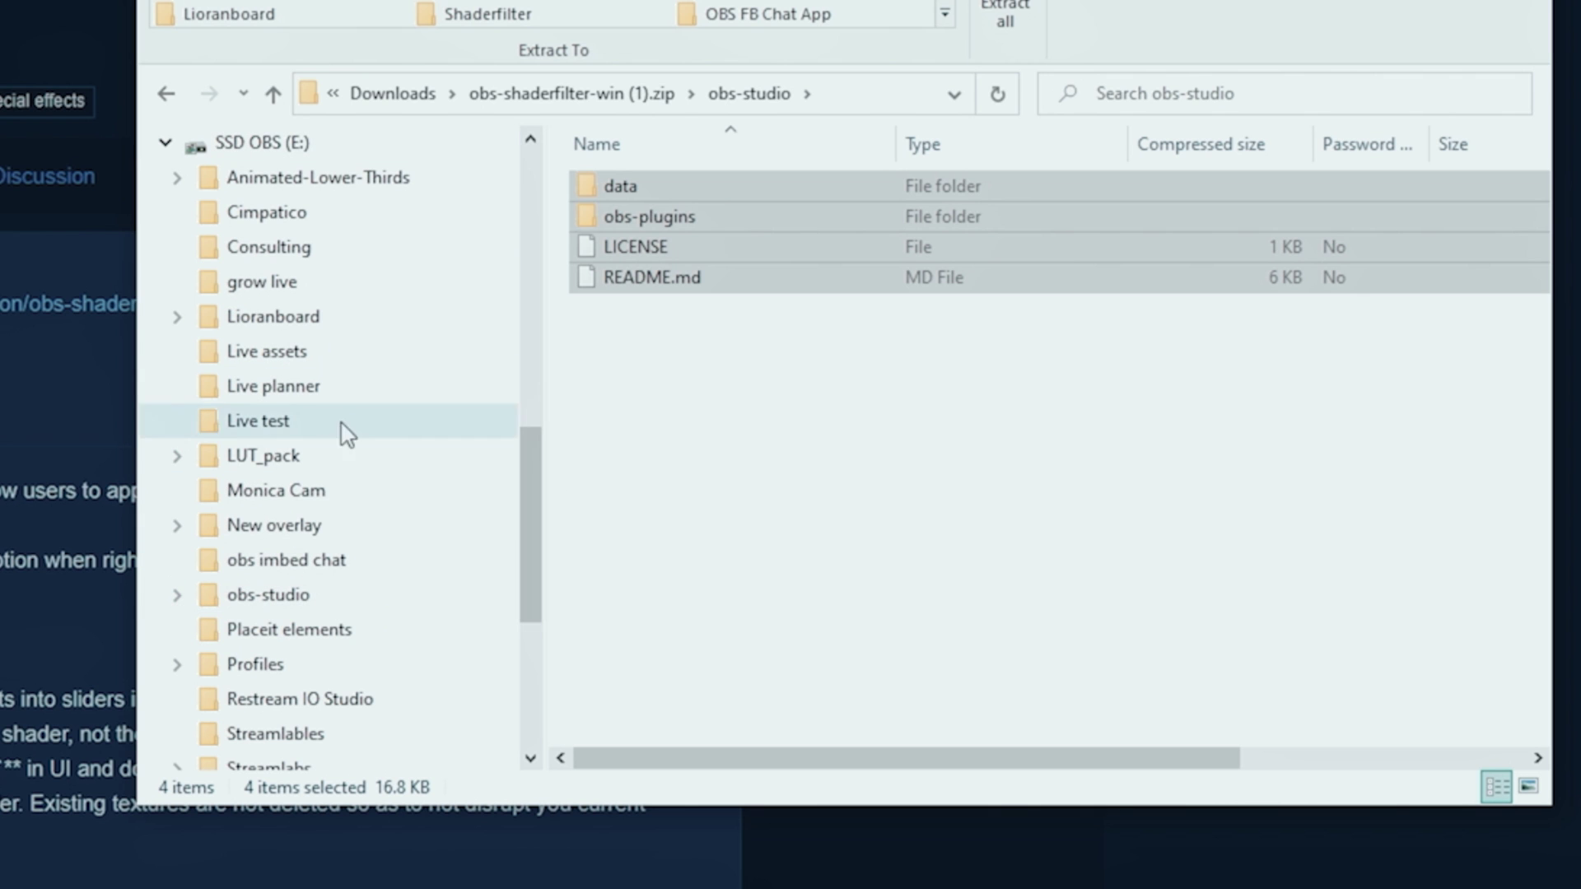
pyautogui.click(269, 599)
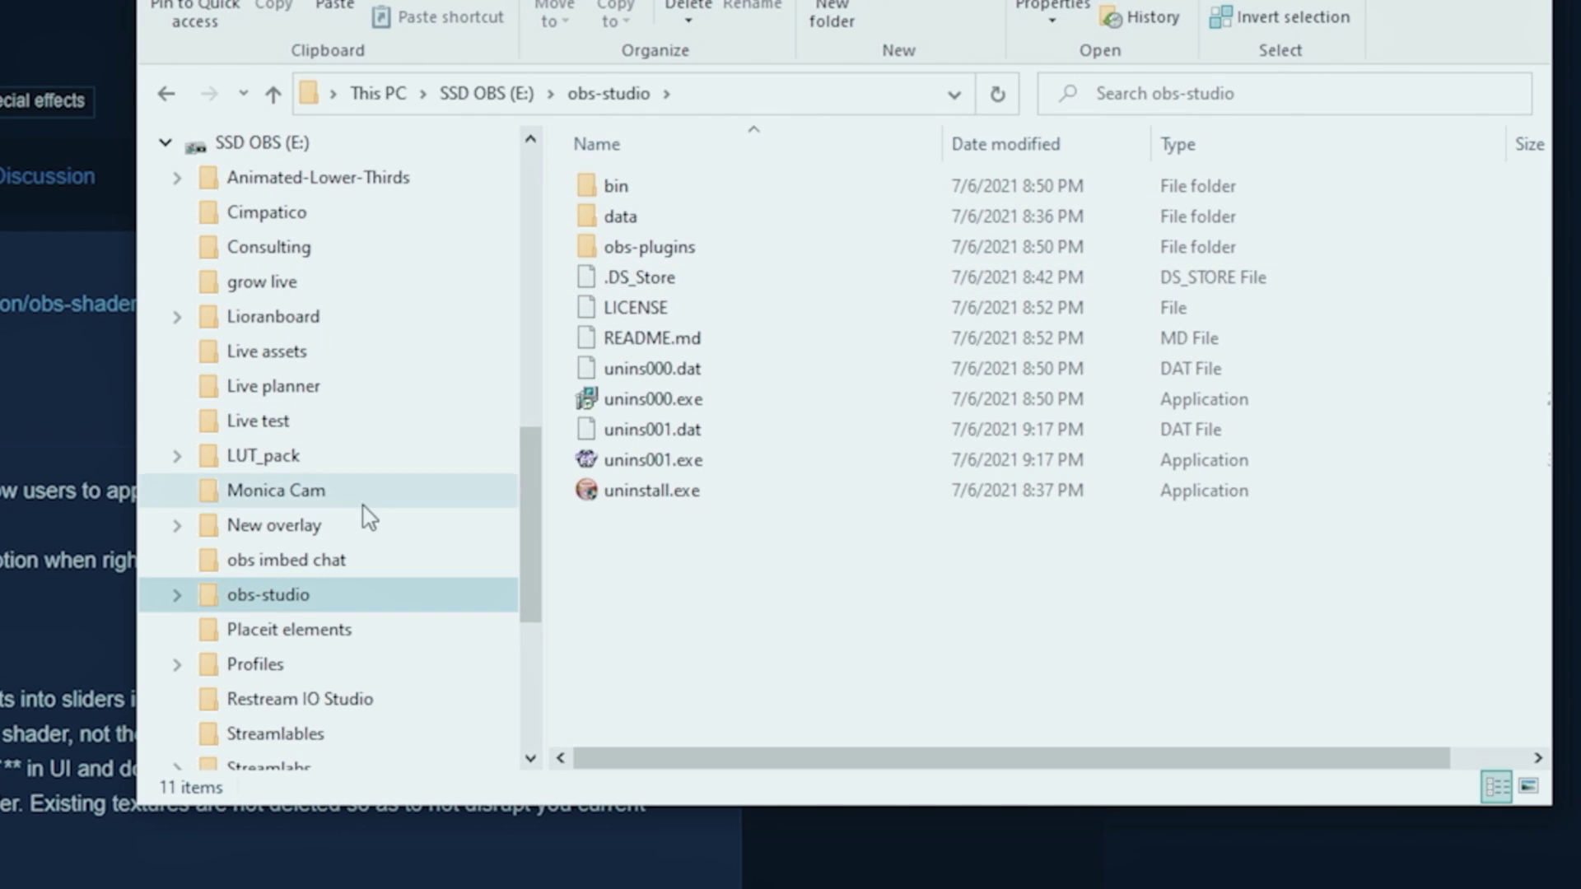
# Paste the plugin files into obs-studio, replacing existing files and skipping the in-use folder
pyautogui.rightClick(280, 607)
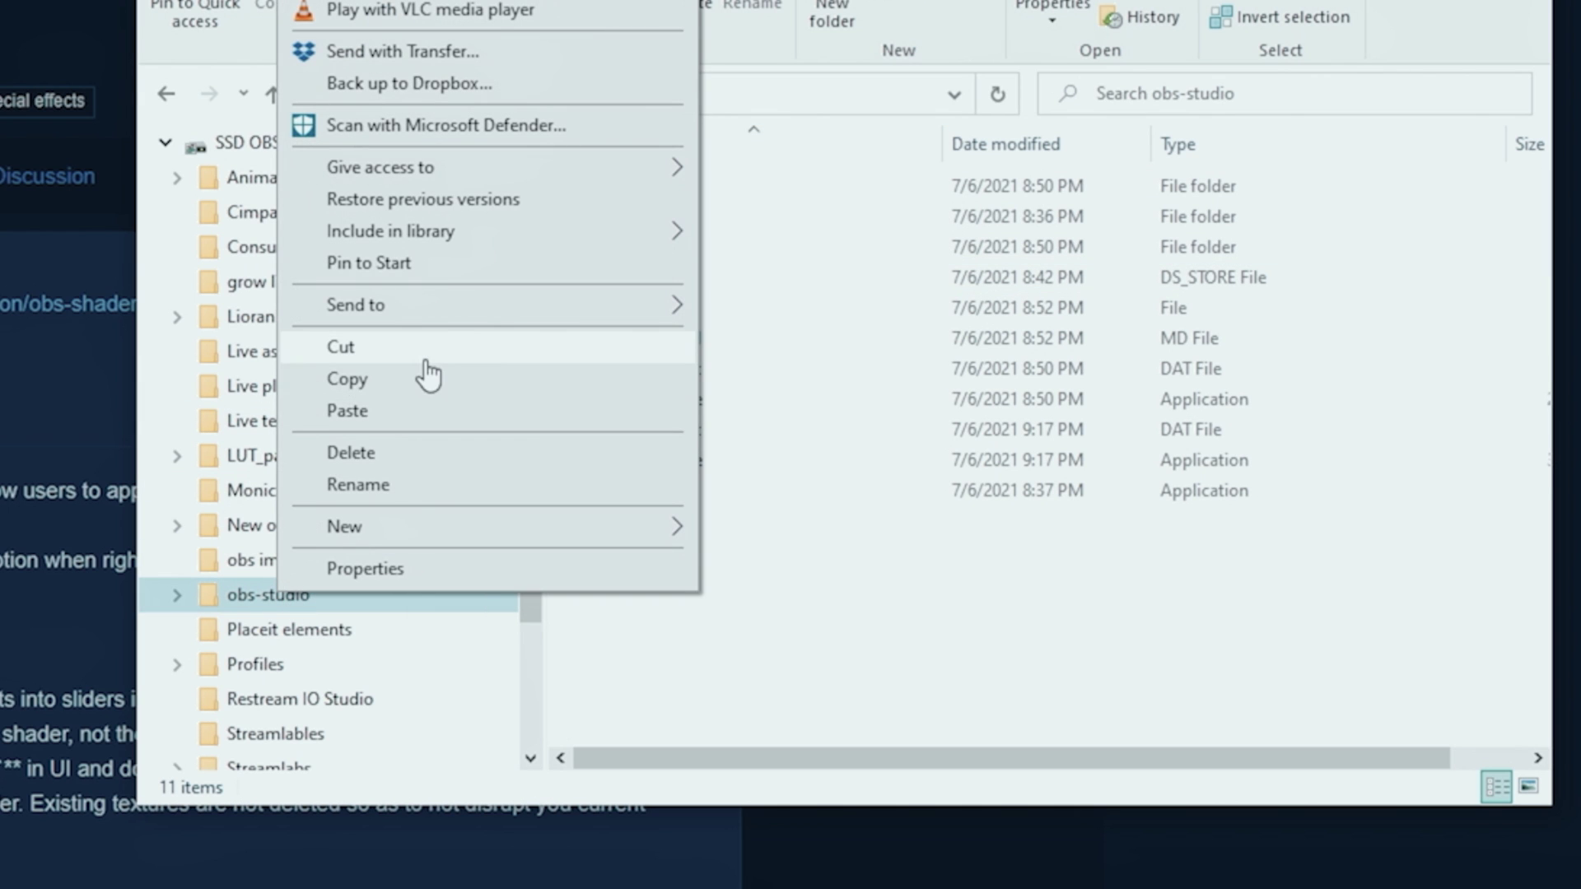
pyautogui.click(350, 411)
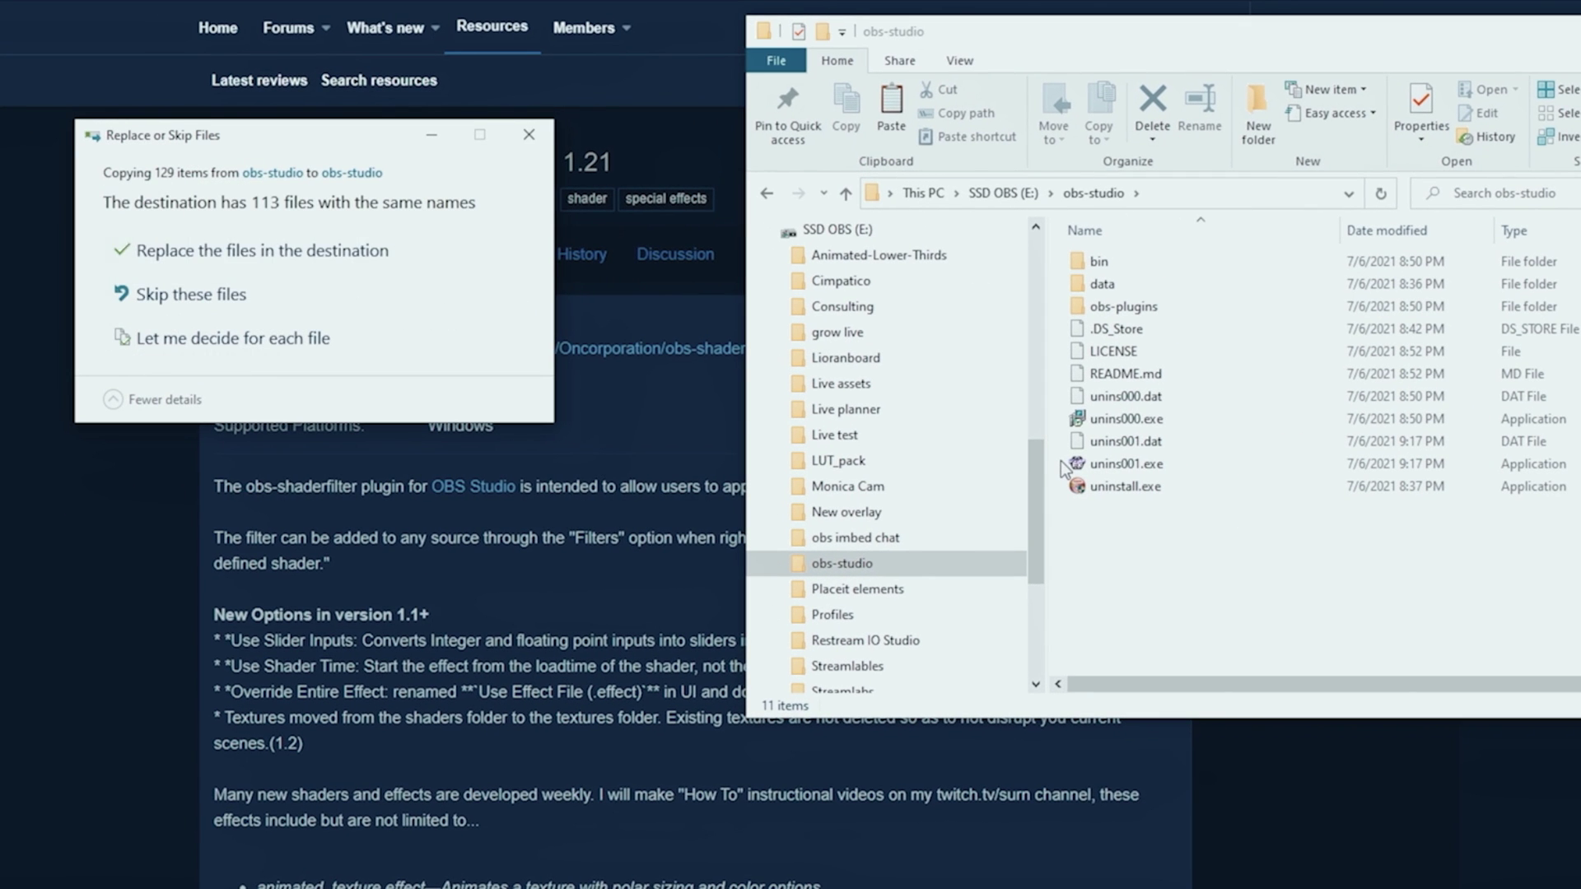
pyautogui.click(308, 247)
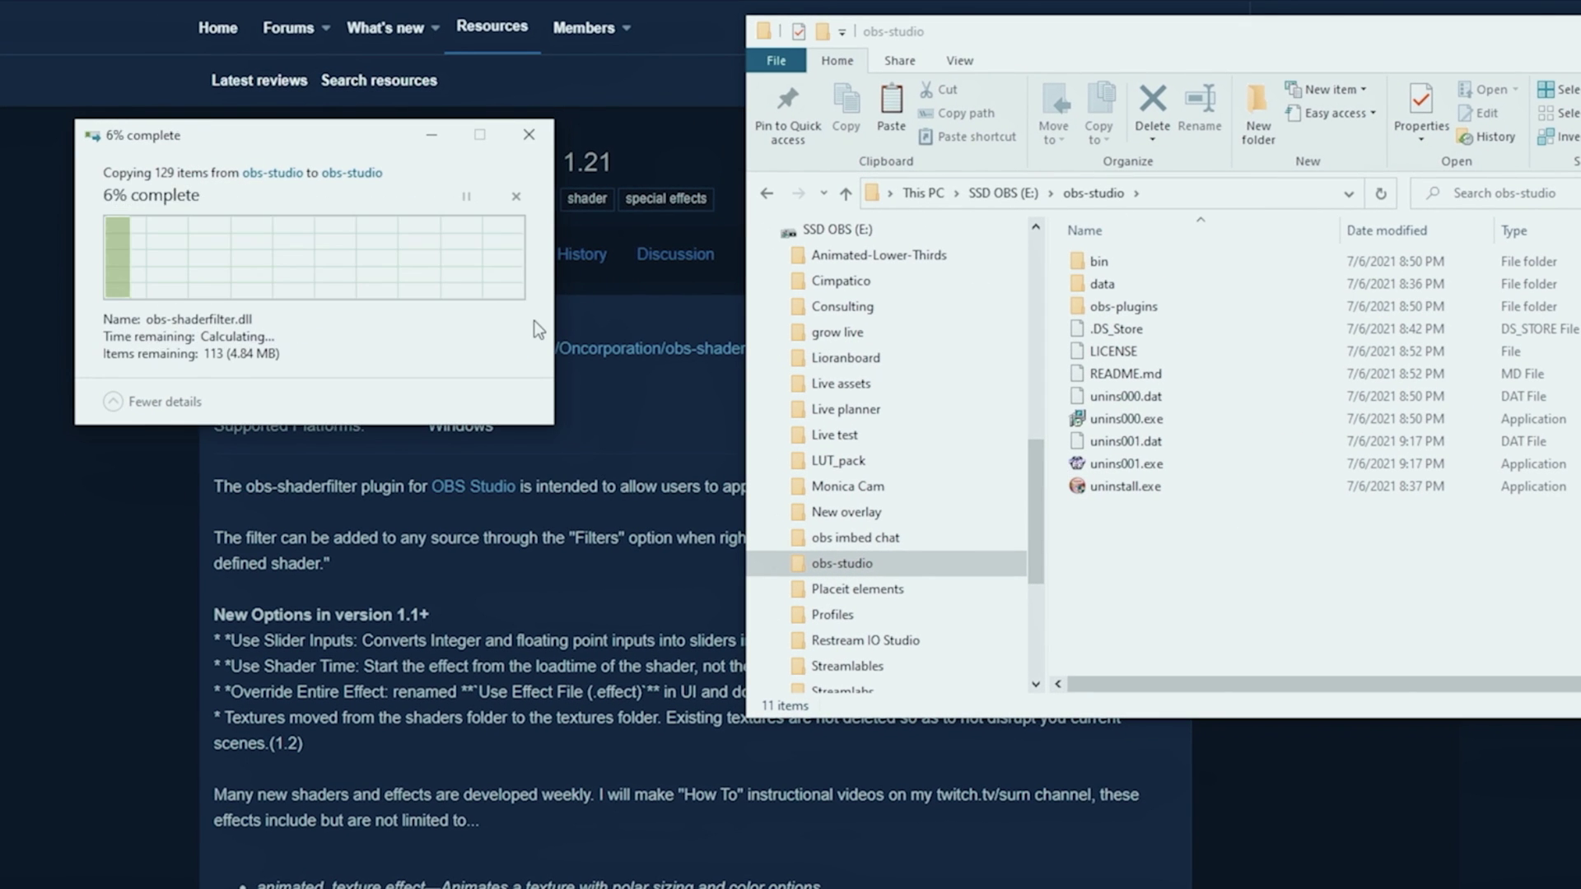
pyautogui.click(357, 367)
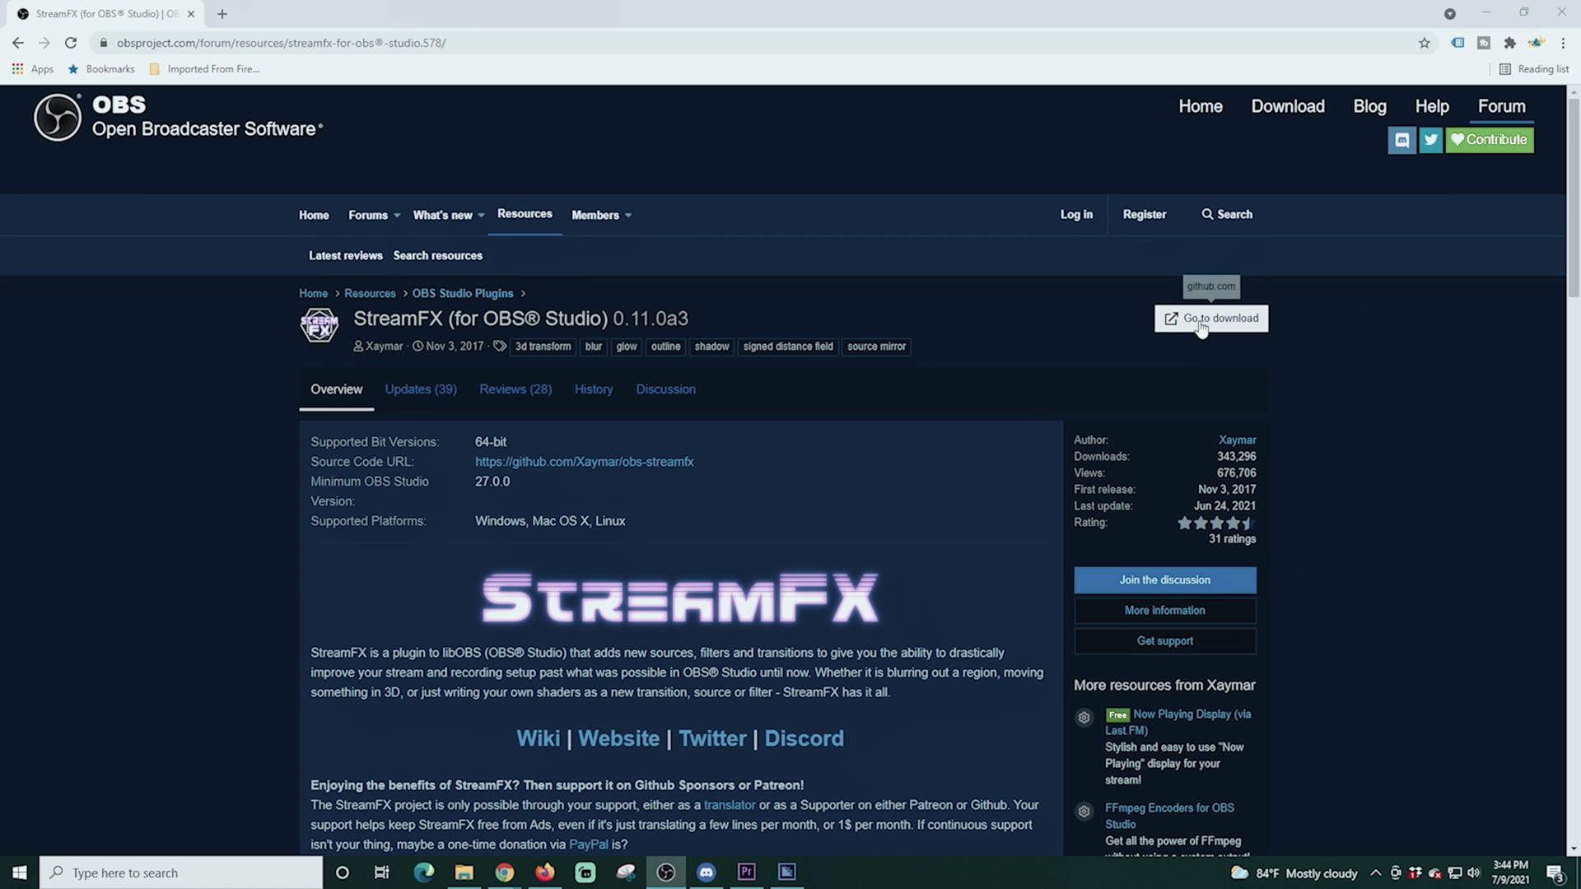
# Download the streamfx-windows .exe from the StreamFX 0.11.0 Alpha 3 assets and open it
pyautogui.click(1201, 327)
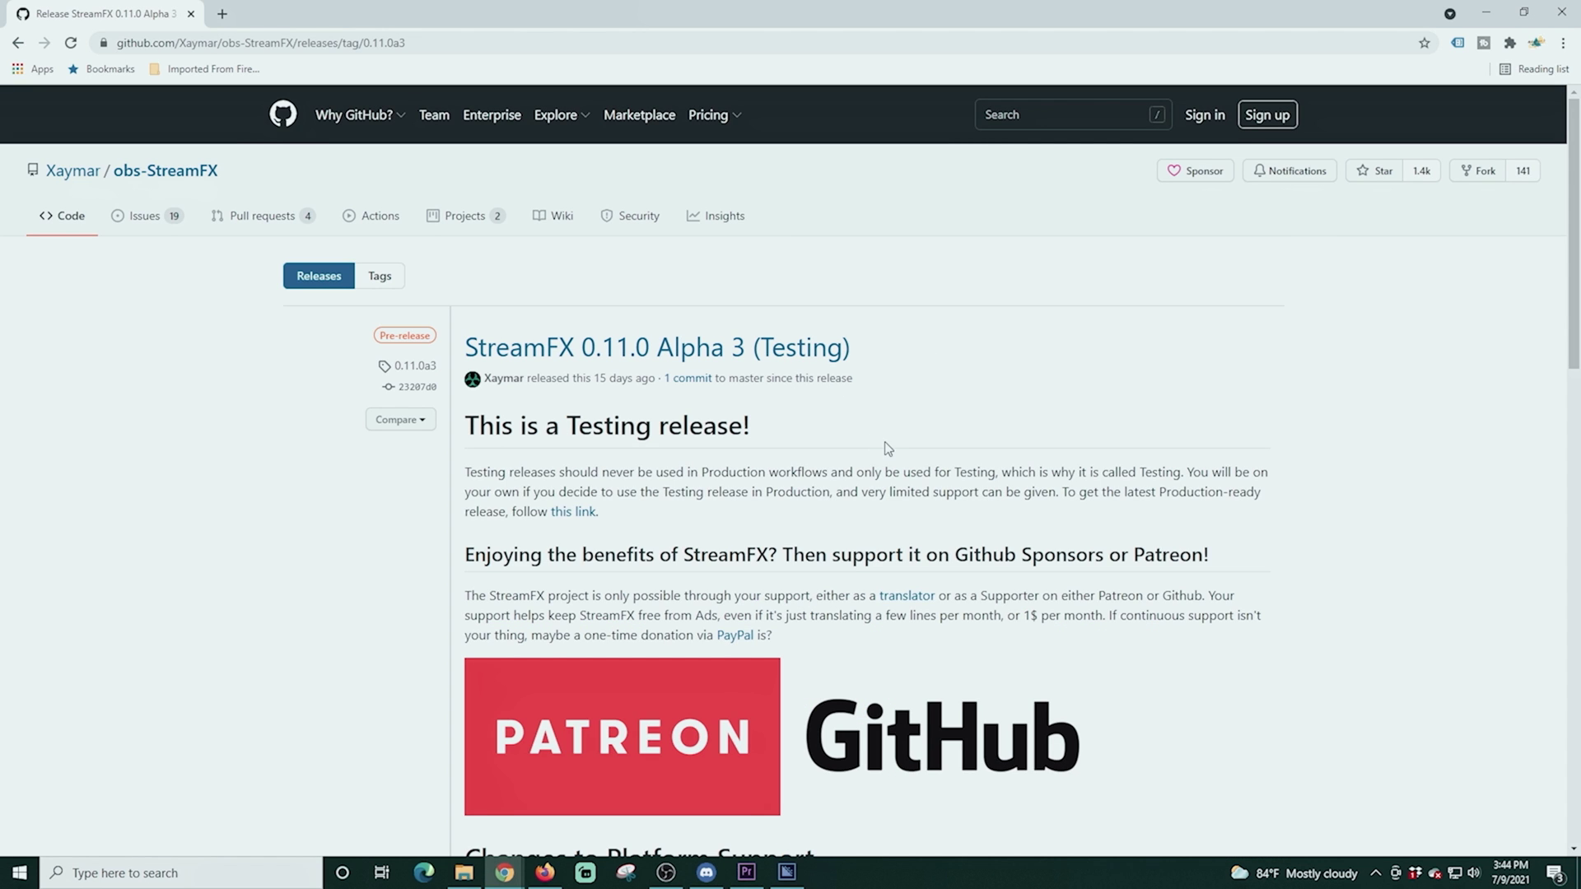
pyautogui.scroll(-13, 694, 384)
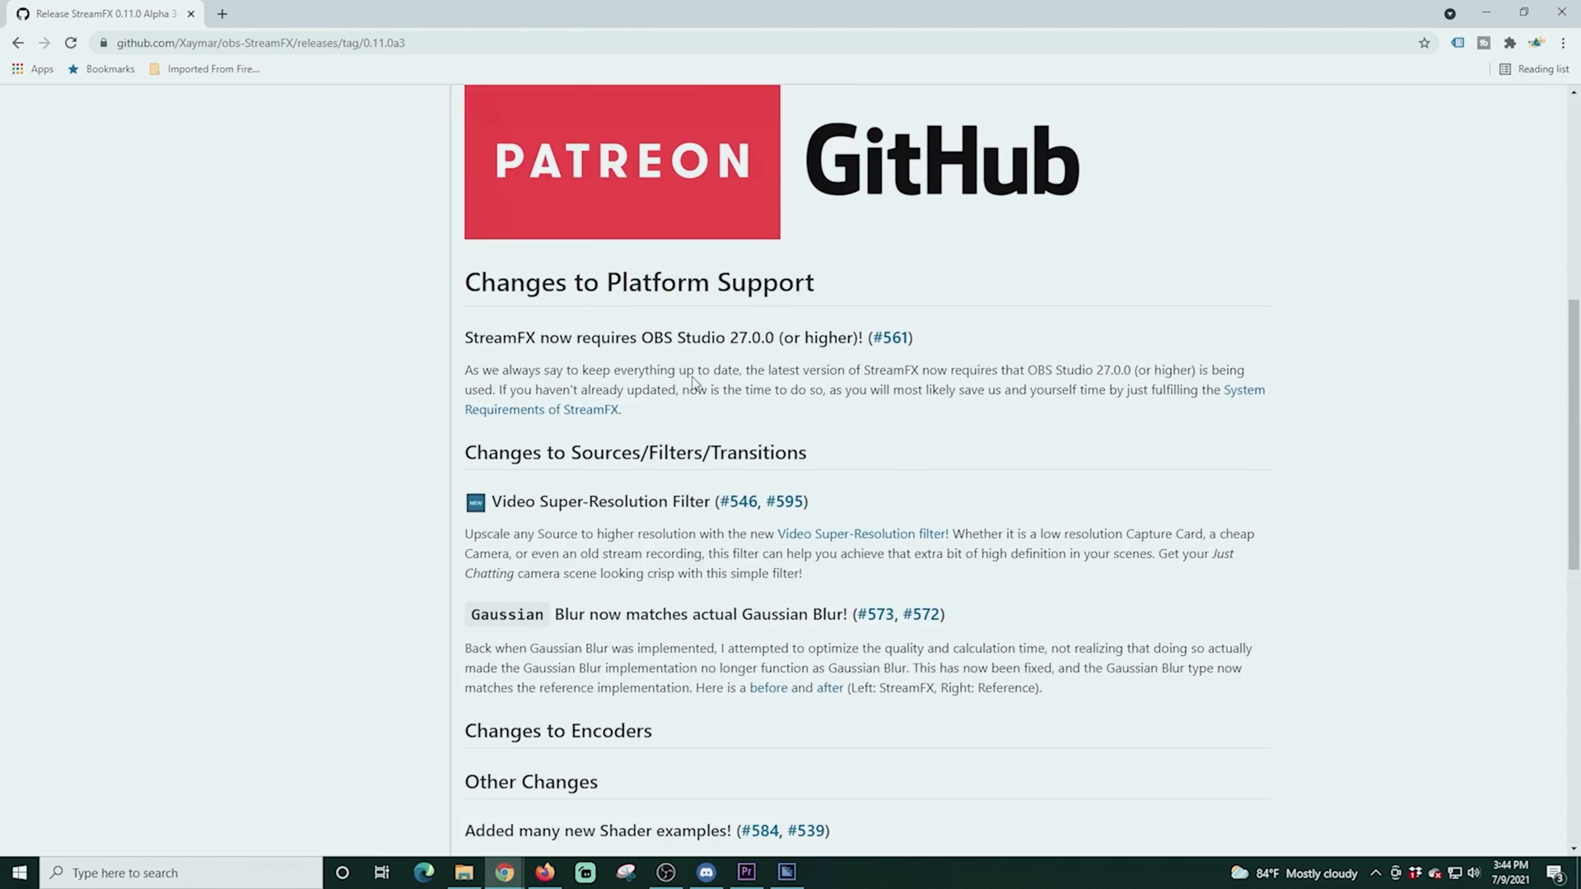
pyautogui.scroll(-5, 684, 367)
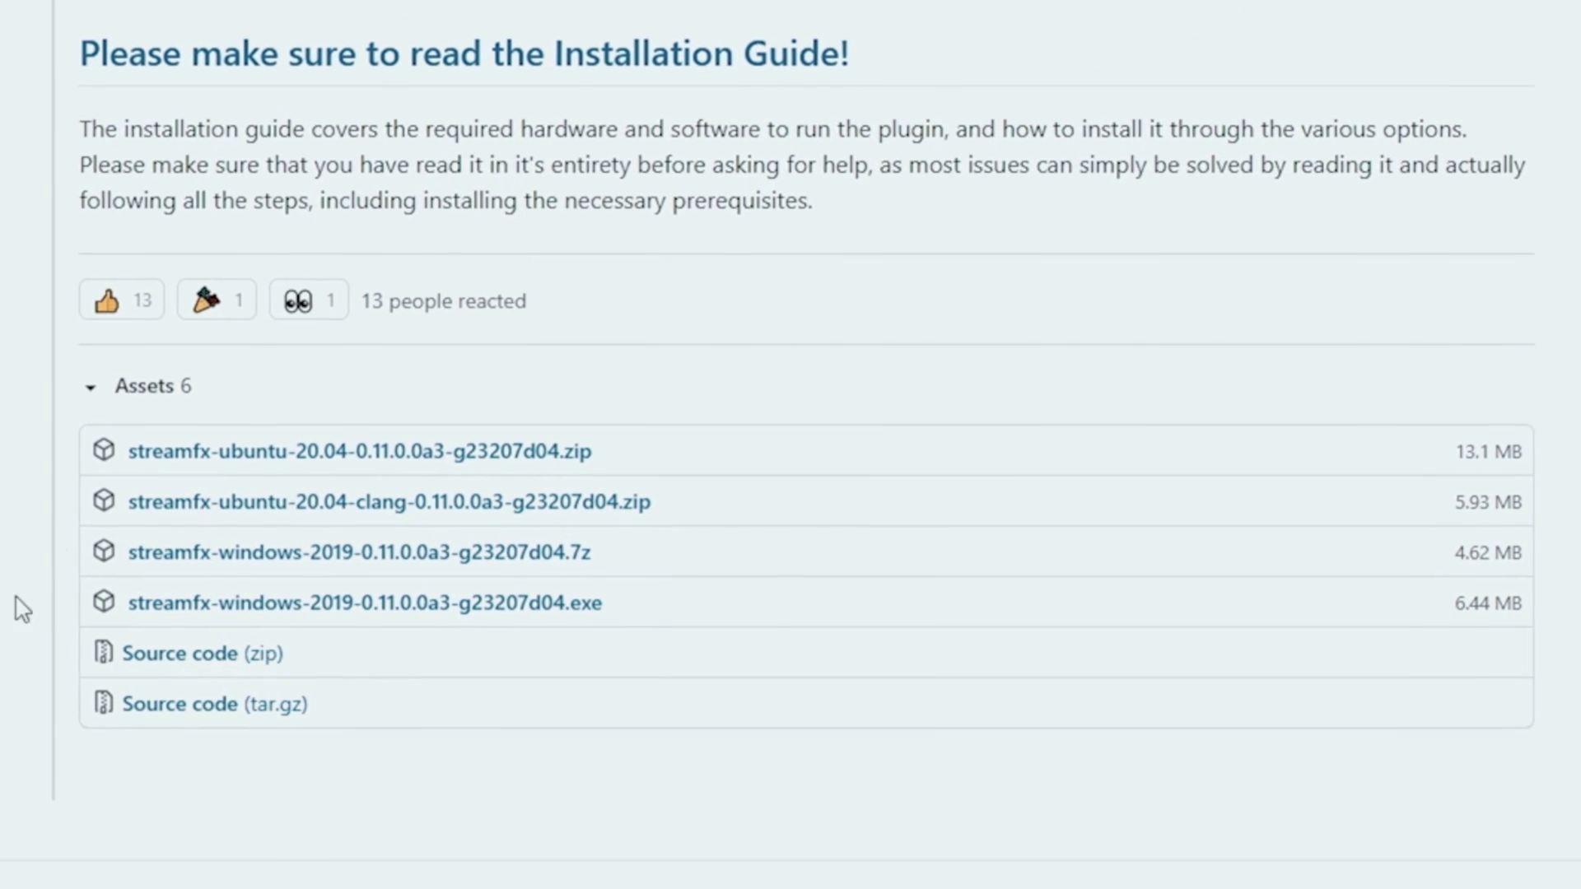
pyautogui.click(250, 605)
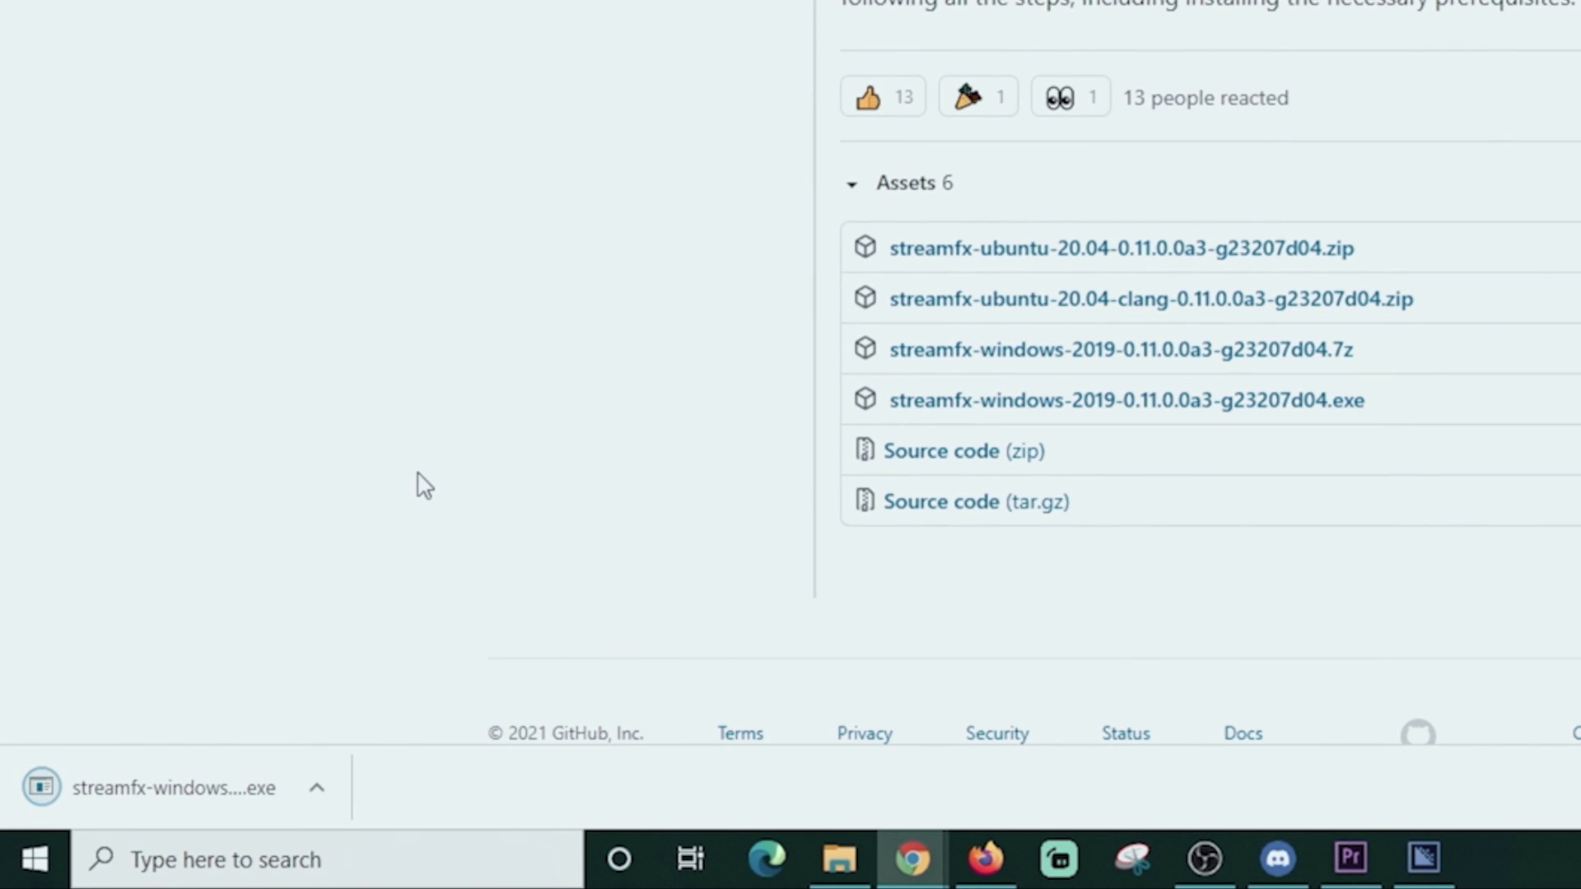
pyautogui.click(217, 788)
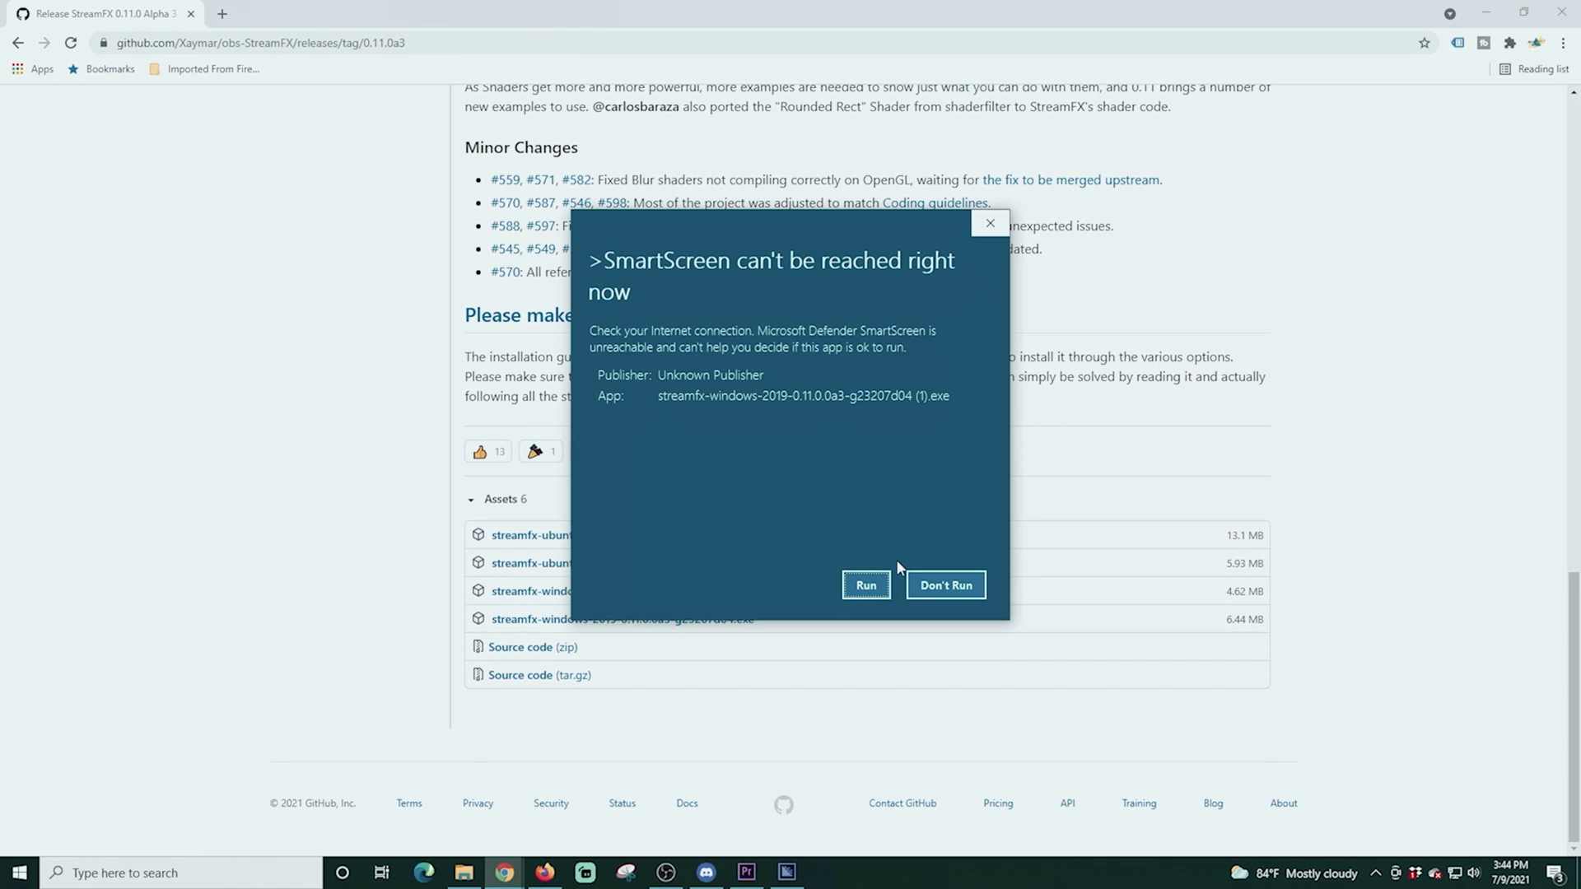
# Run StreamFX Setup past SmartScreen, accept the licence, then cancel and confirm exiting without installing
pyautogui.click(889, 682)
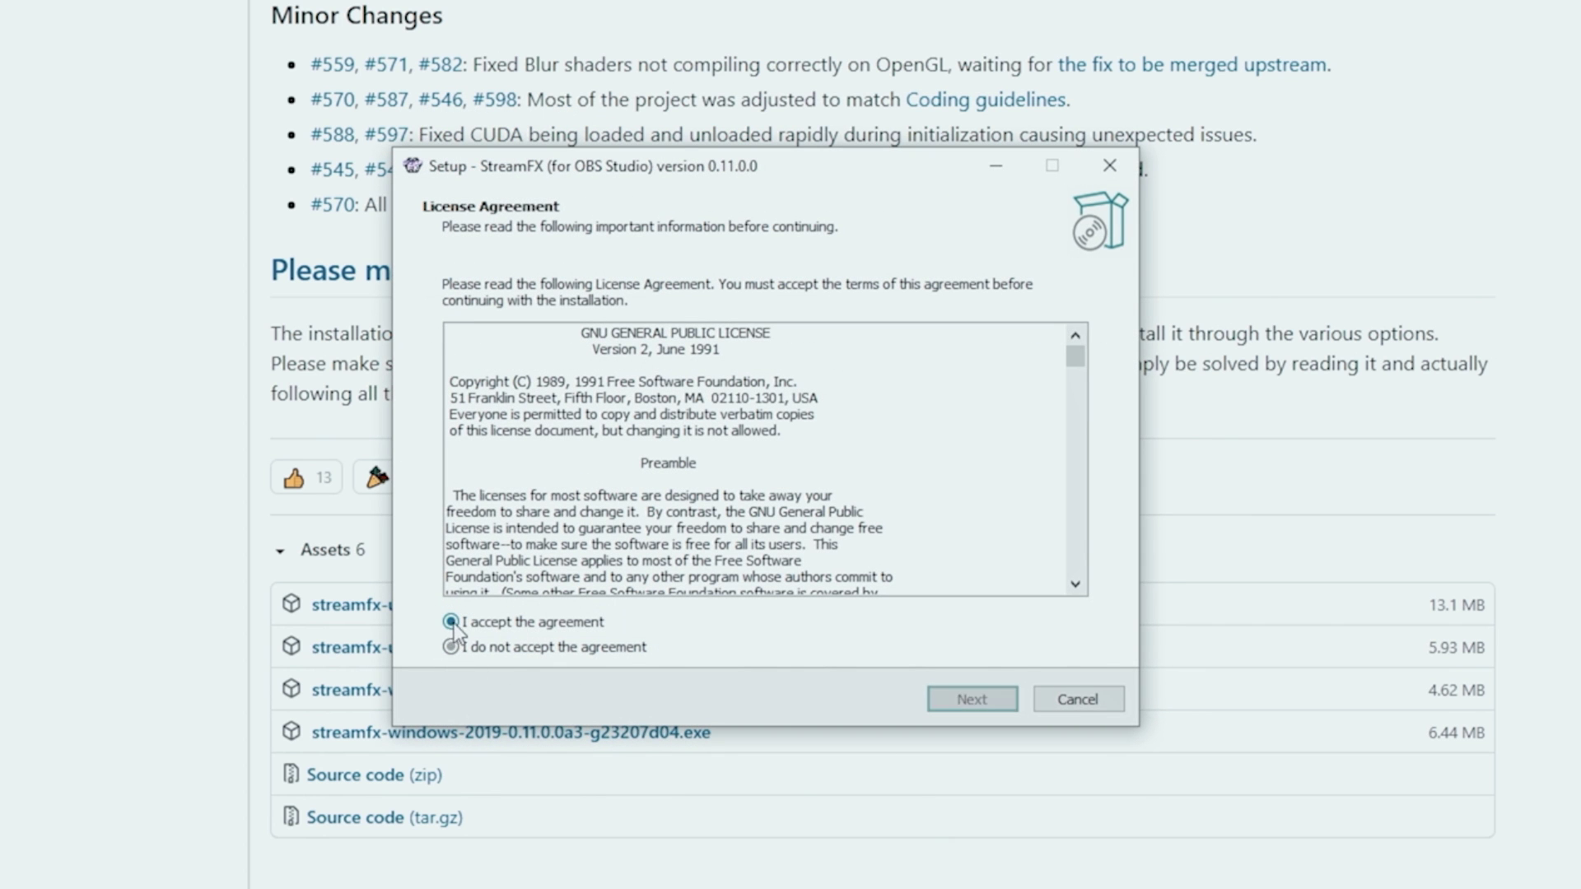
pyautogui.click(965, 707)
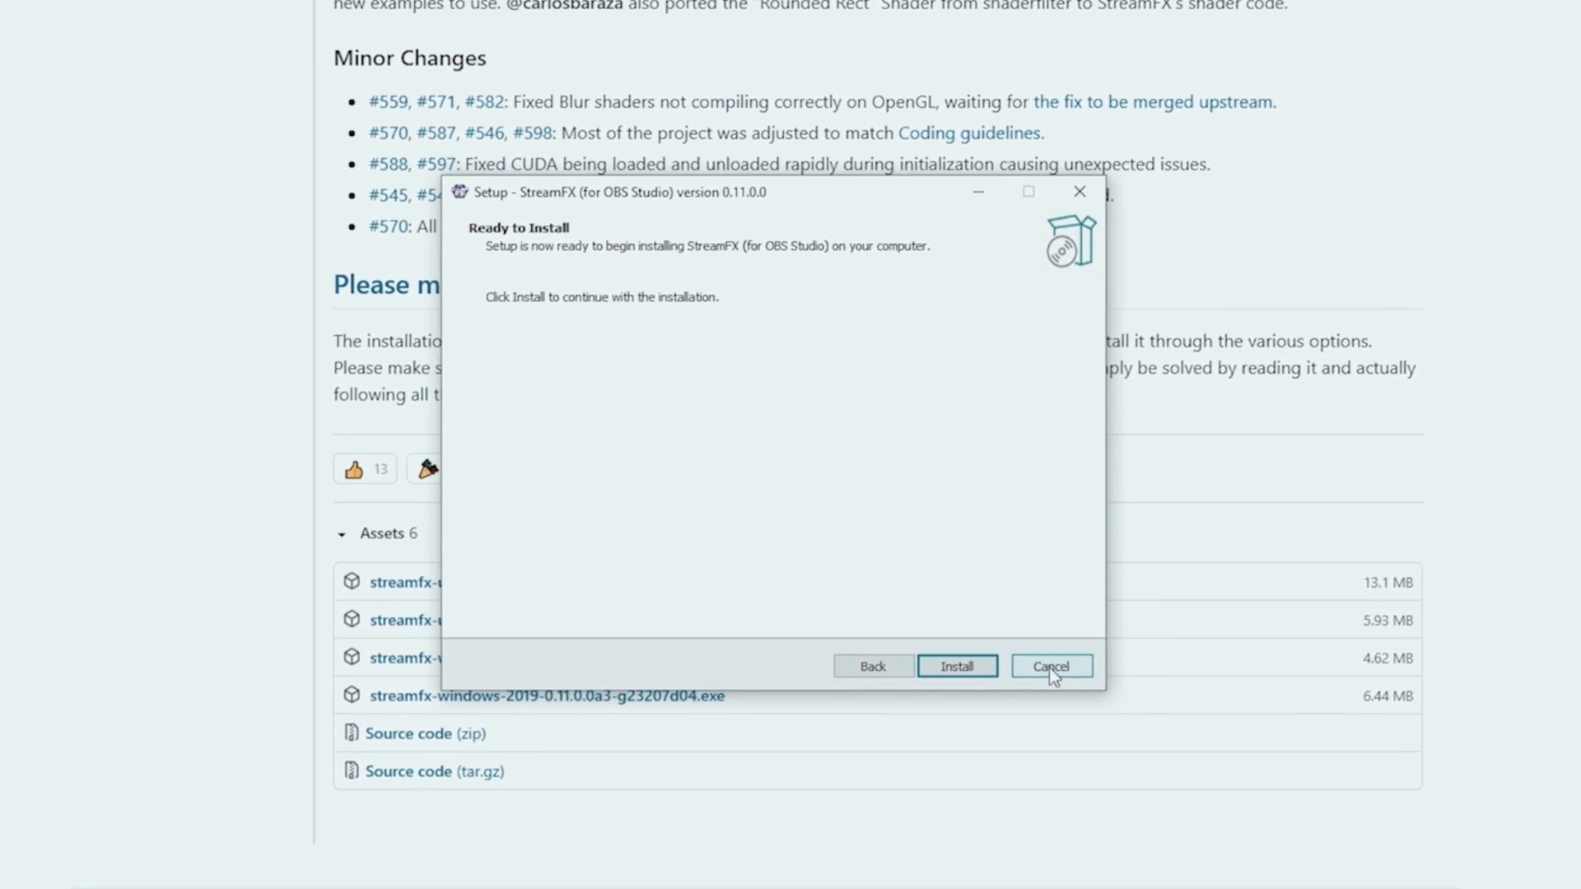
pyautogui.click(1050, 668)
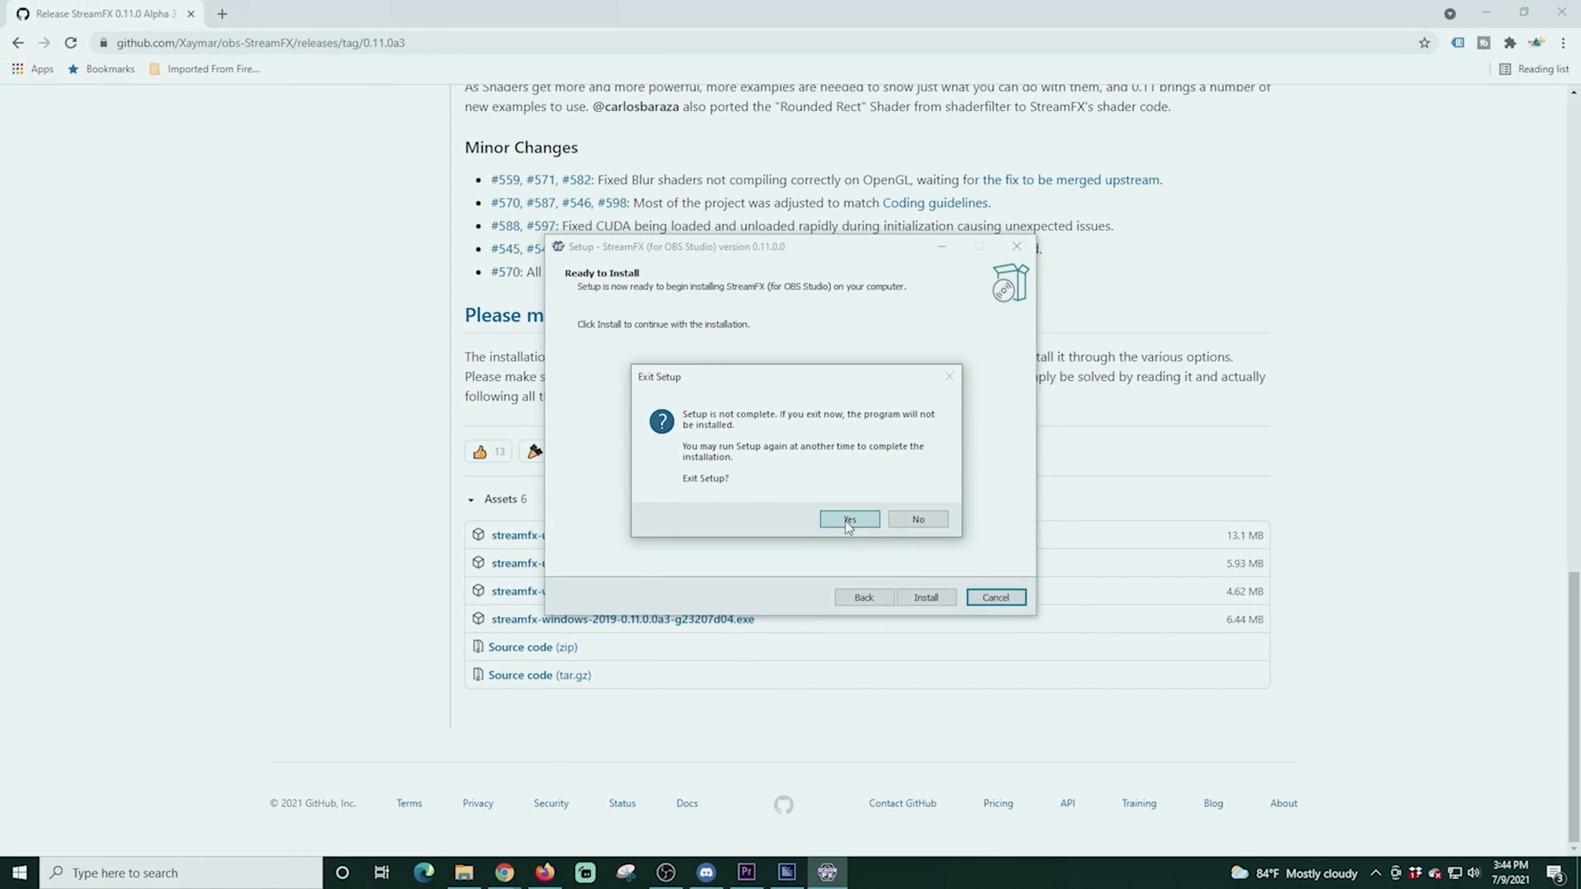
pyautogui.click(848, 520)
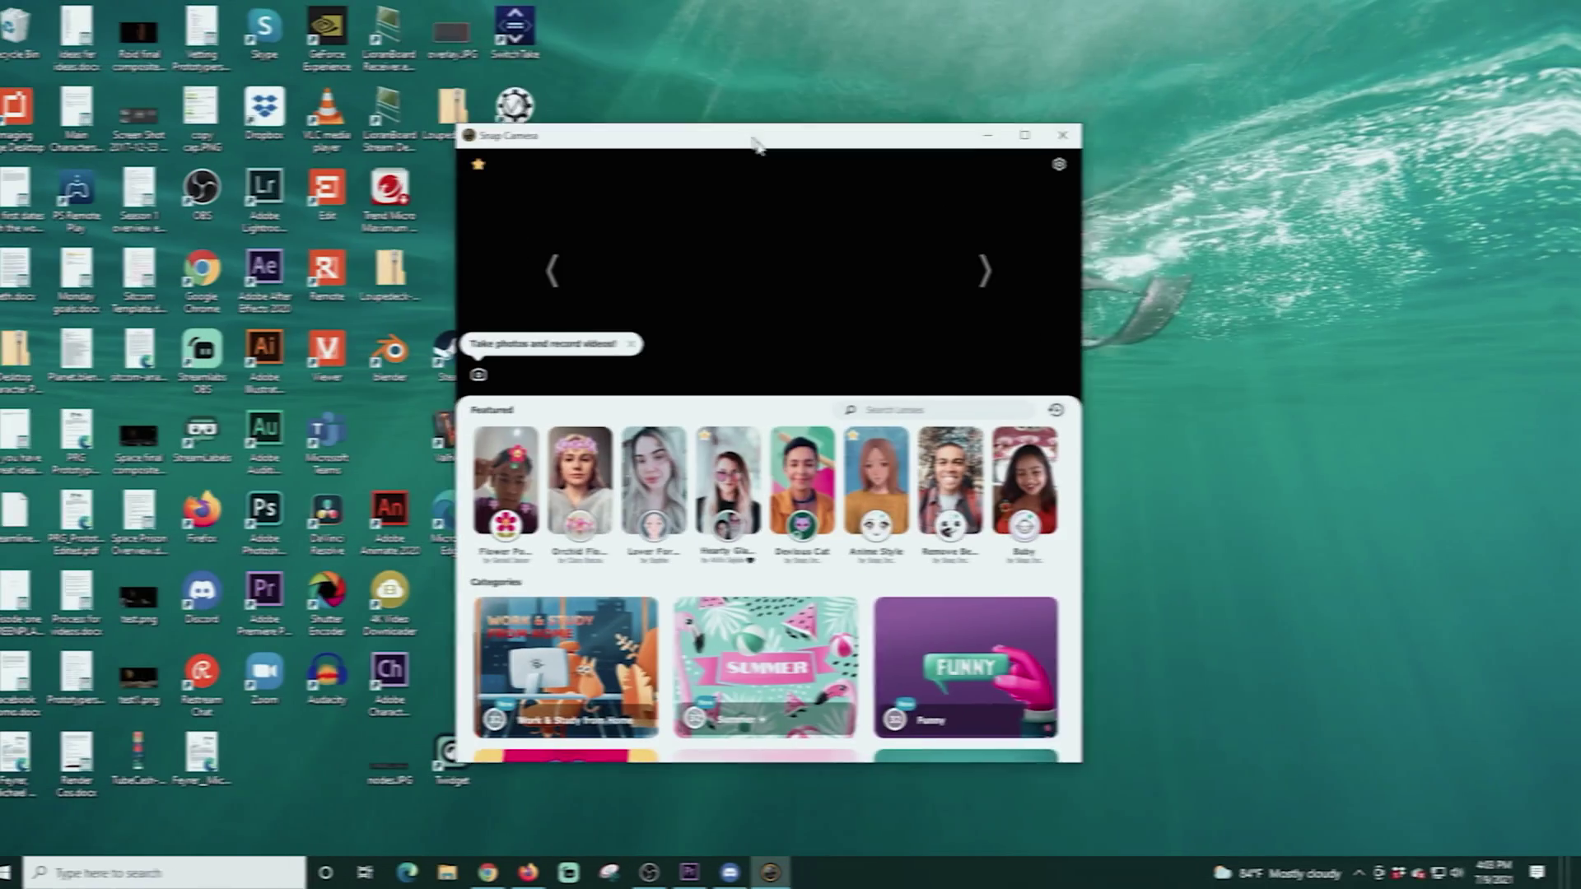
pyautogui.moveTo(755, 141); pyautogui.dragTo(755, 105)
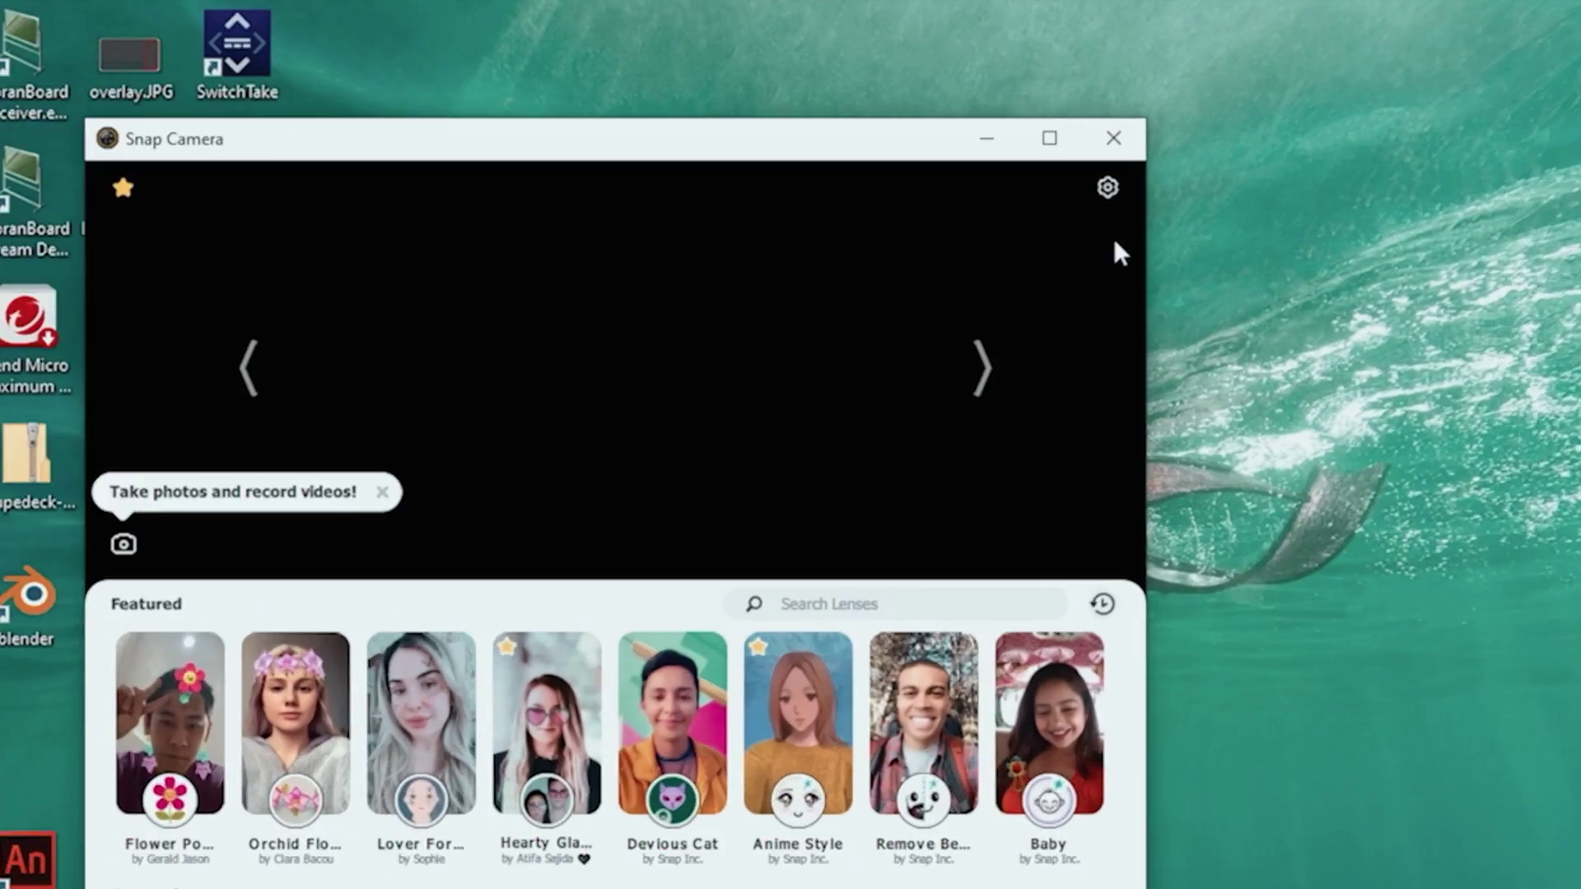
# Set Snap Camera's camera to Cam Link at 1920x1080 30 FPS
pyautogui.click(1170, 264)
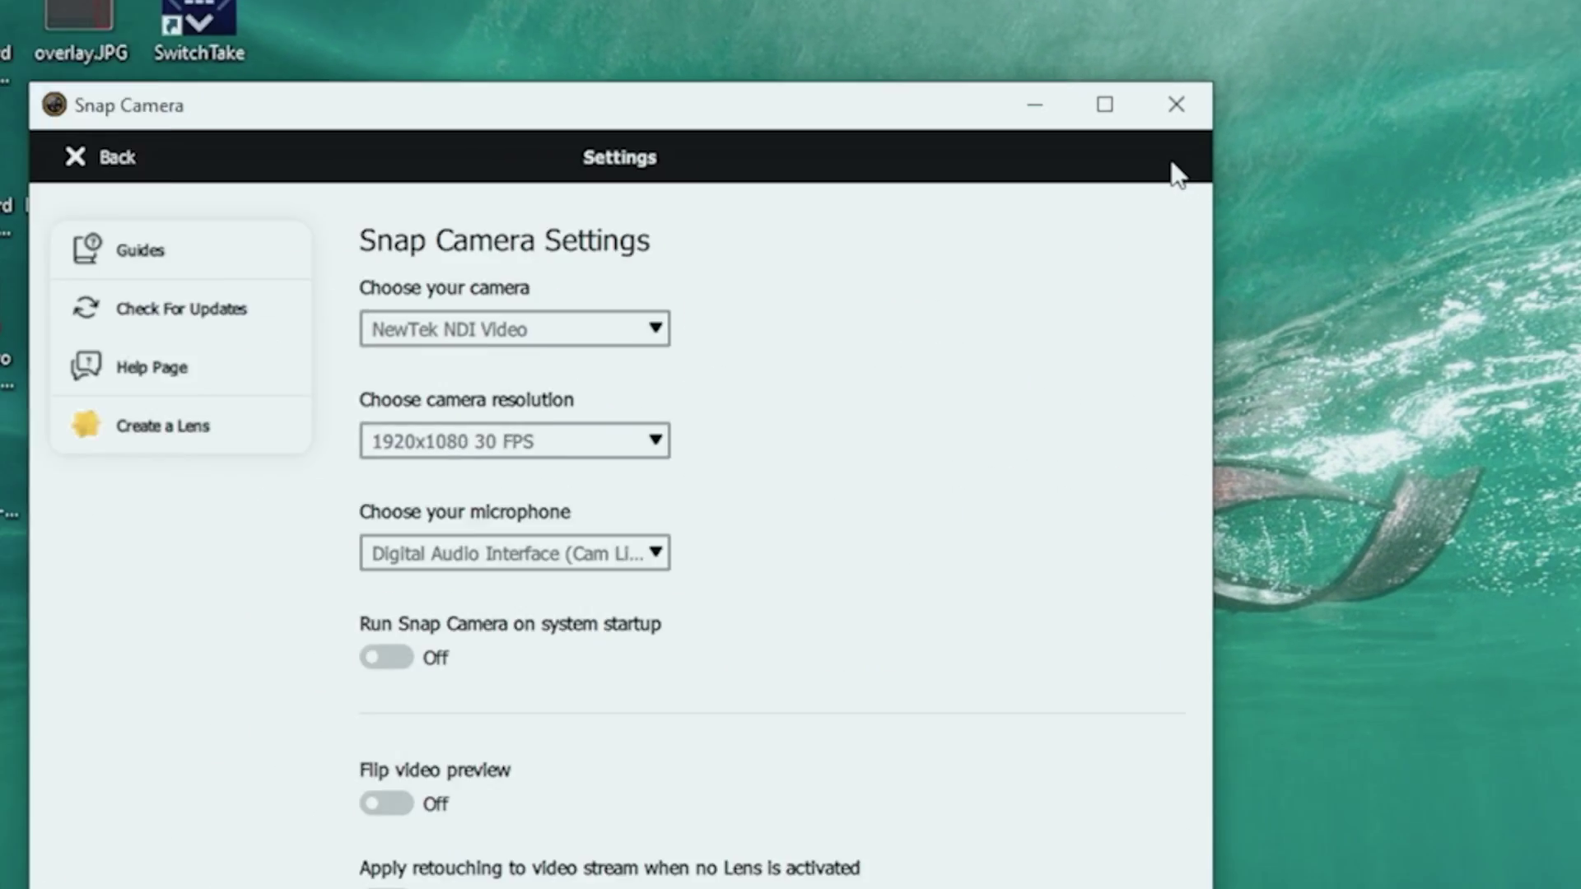
pyautogui.click(727, 196)
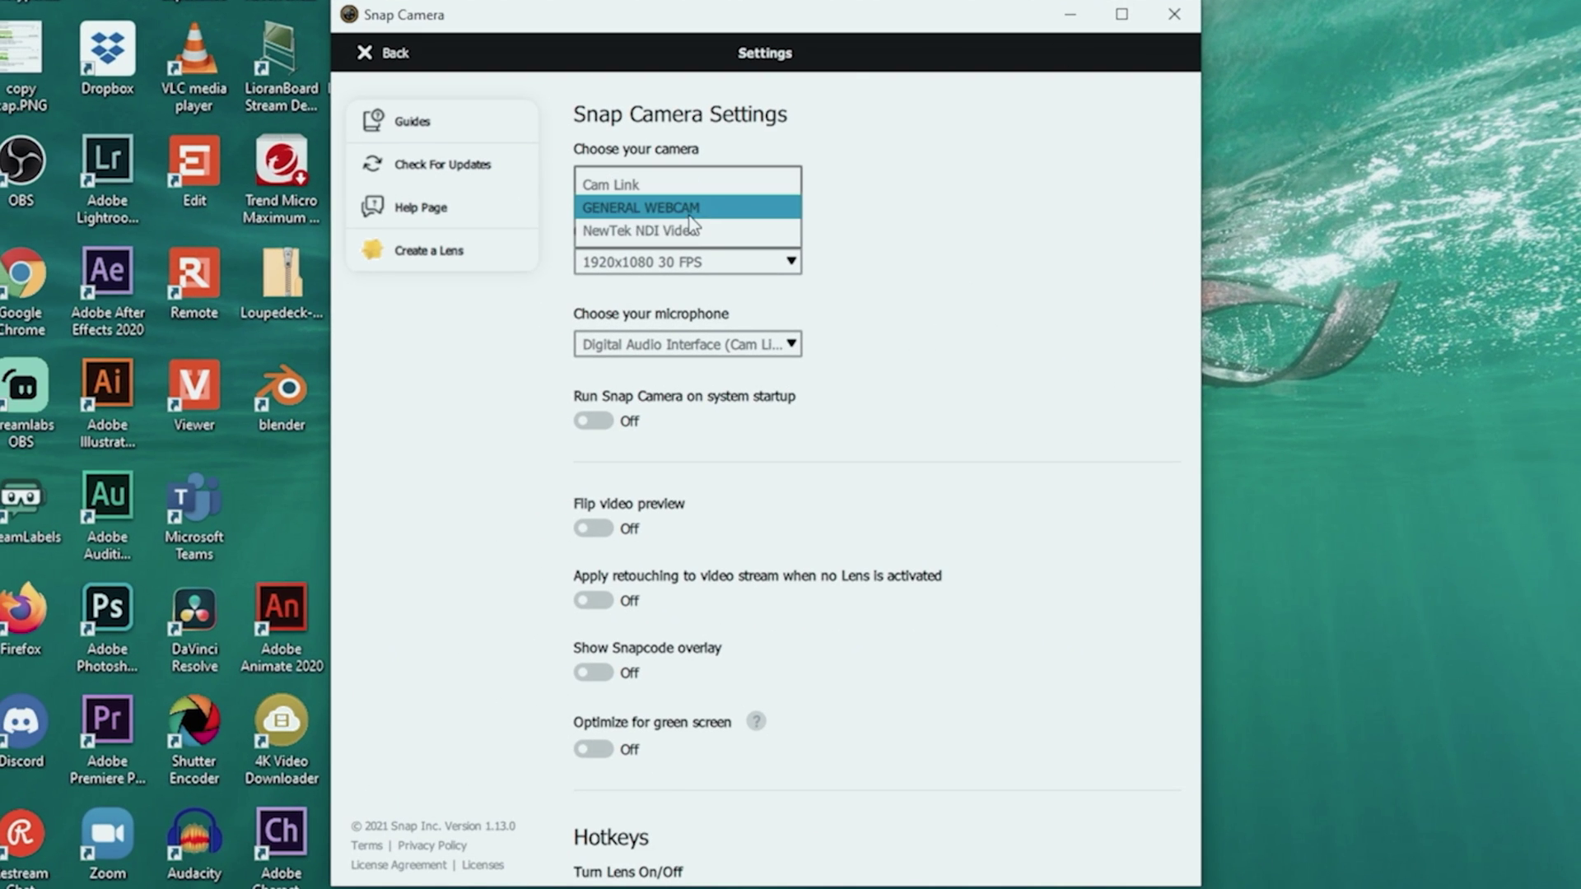
pyautogui.click(640, 187)
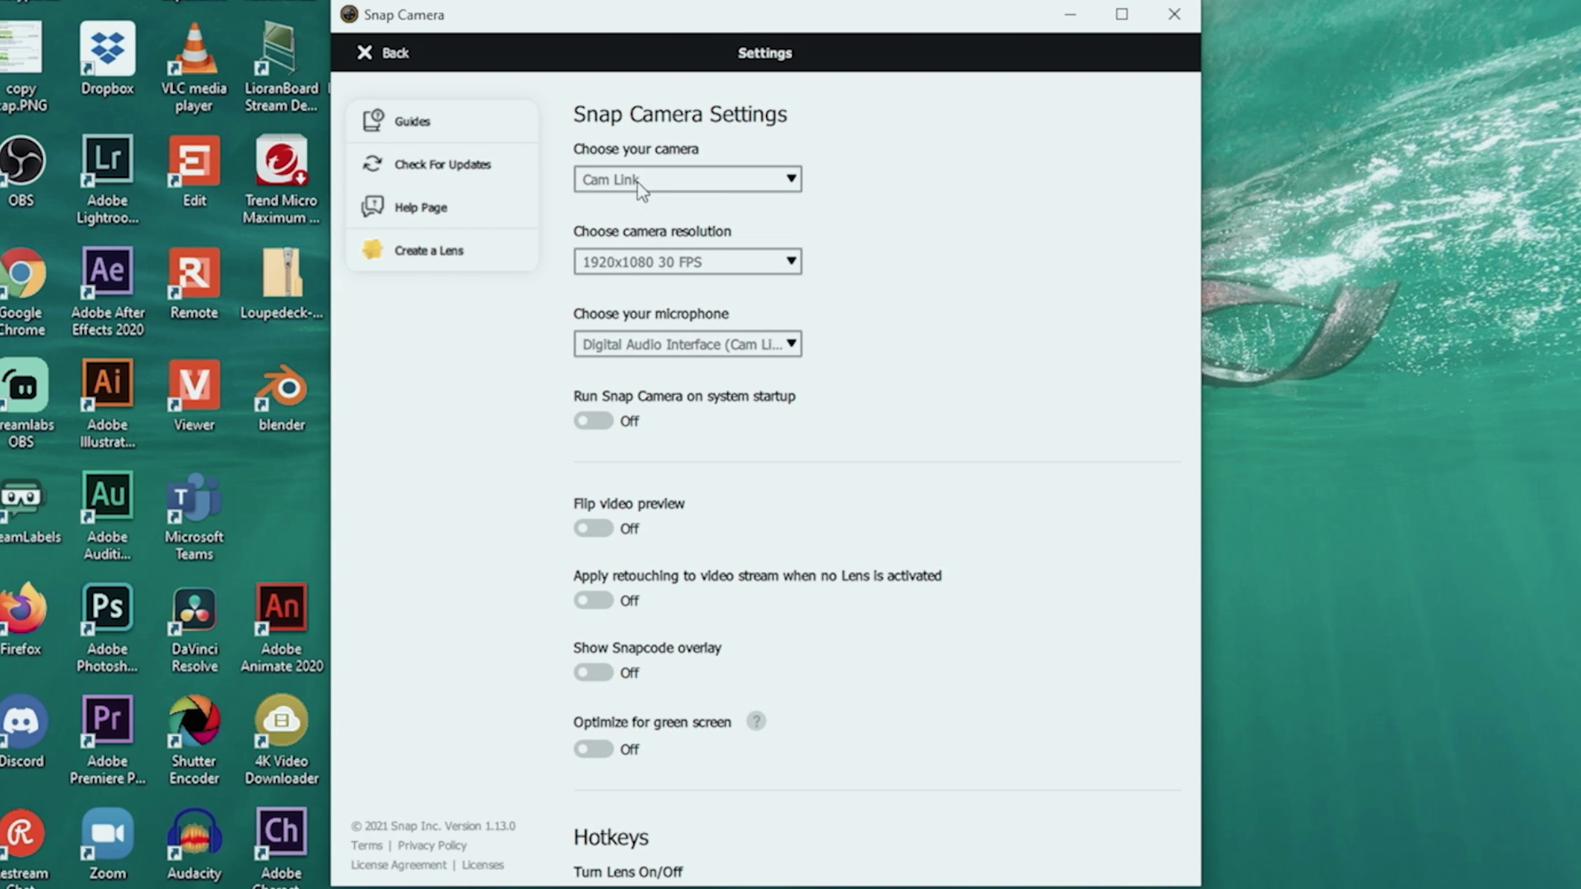
pyautogui.click(791, 262)
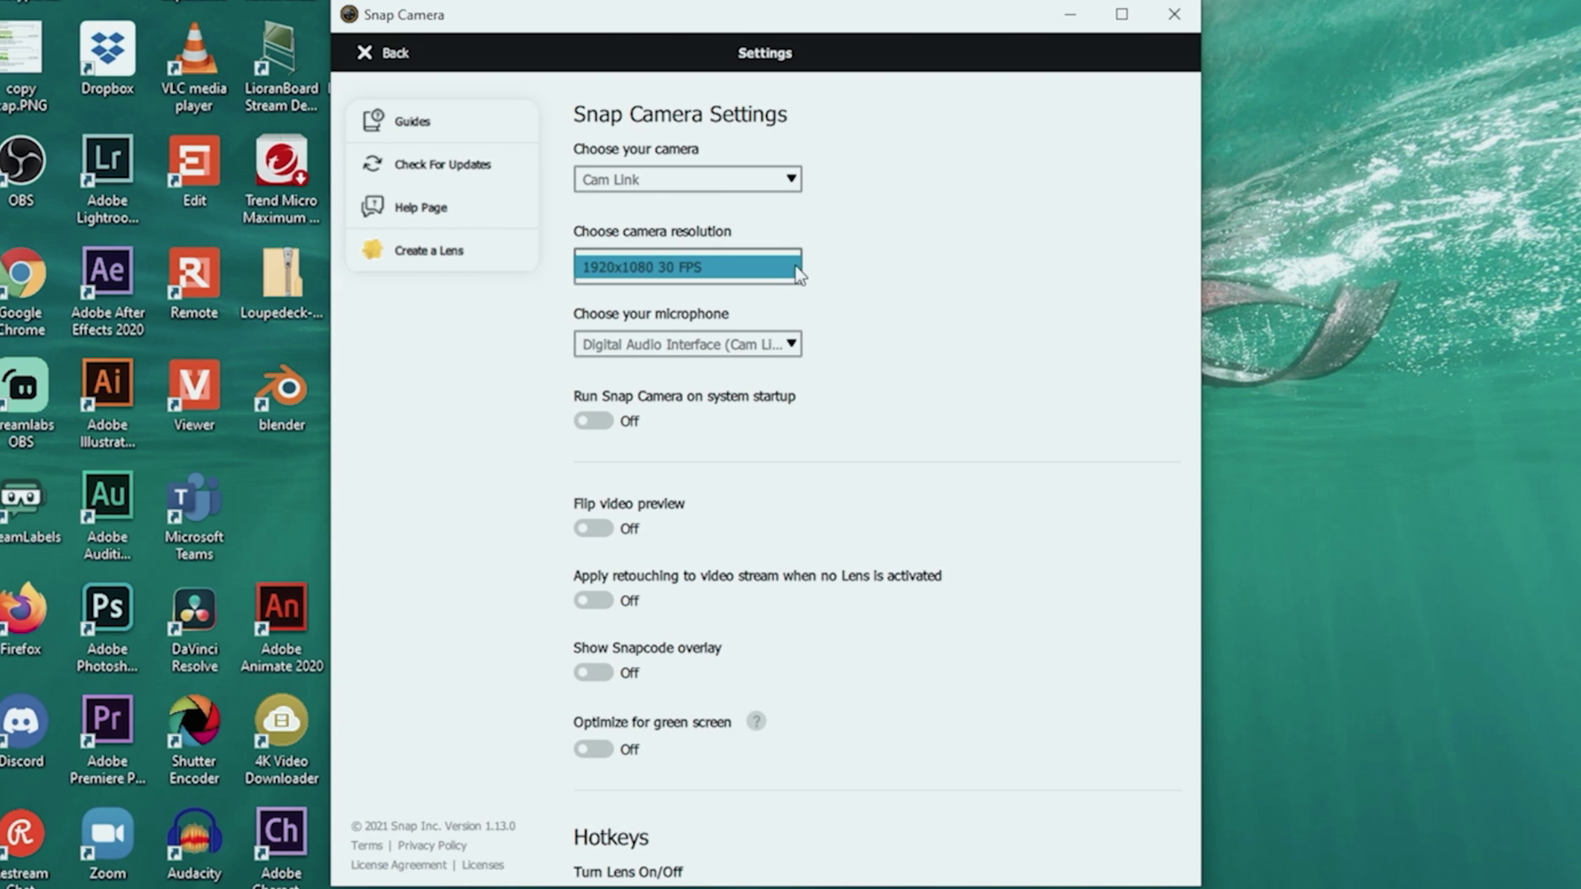
pyautogui.click(879, 262)
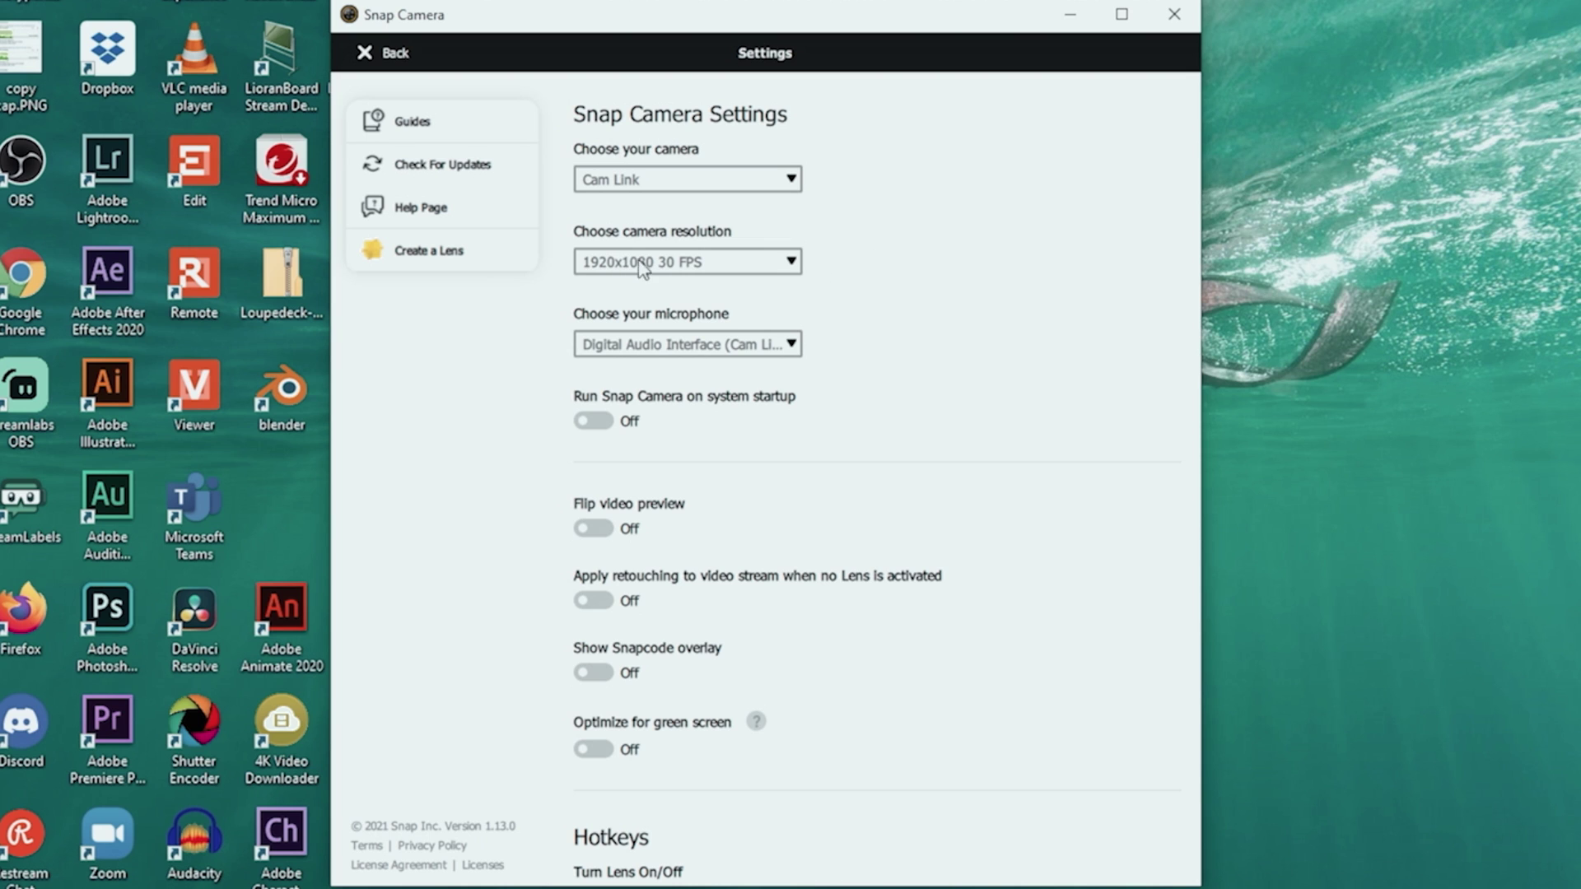
# Leave the Digital Audio Interface microphone unchanged, return to the lenses, and close the window
pyautogui.click(793, 349)
pyautogui.click(799, 352)
pyautogui.click(795, 345)
pyautogui.click(770, 374)
pyautogui.scroll(-3, 885, 406)
pyautogui.scroll(-4, 885, 406)
pyautogui.scroll(7, 884, 406)
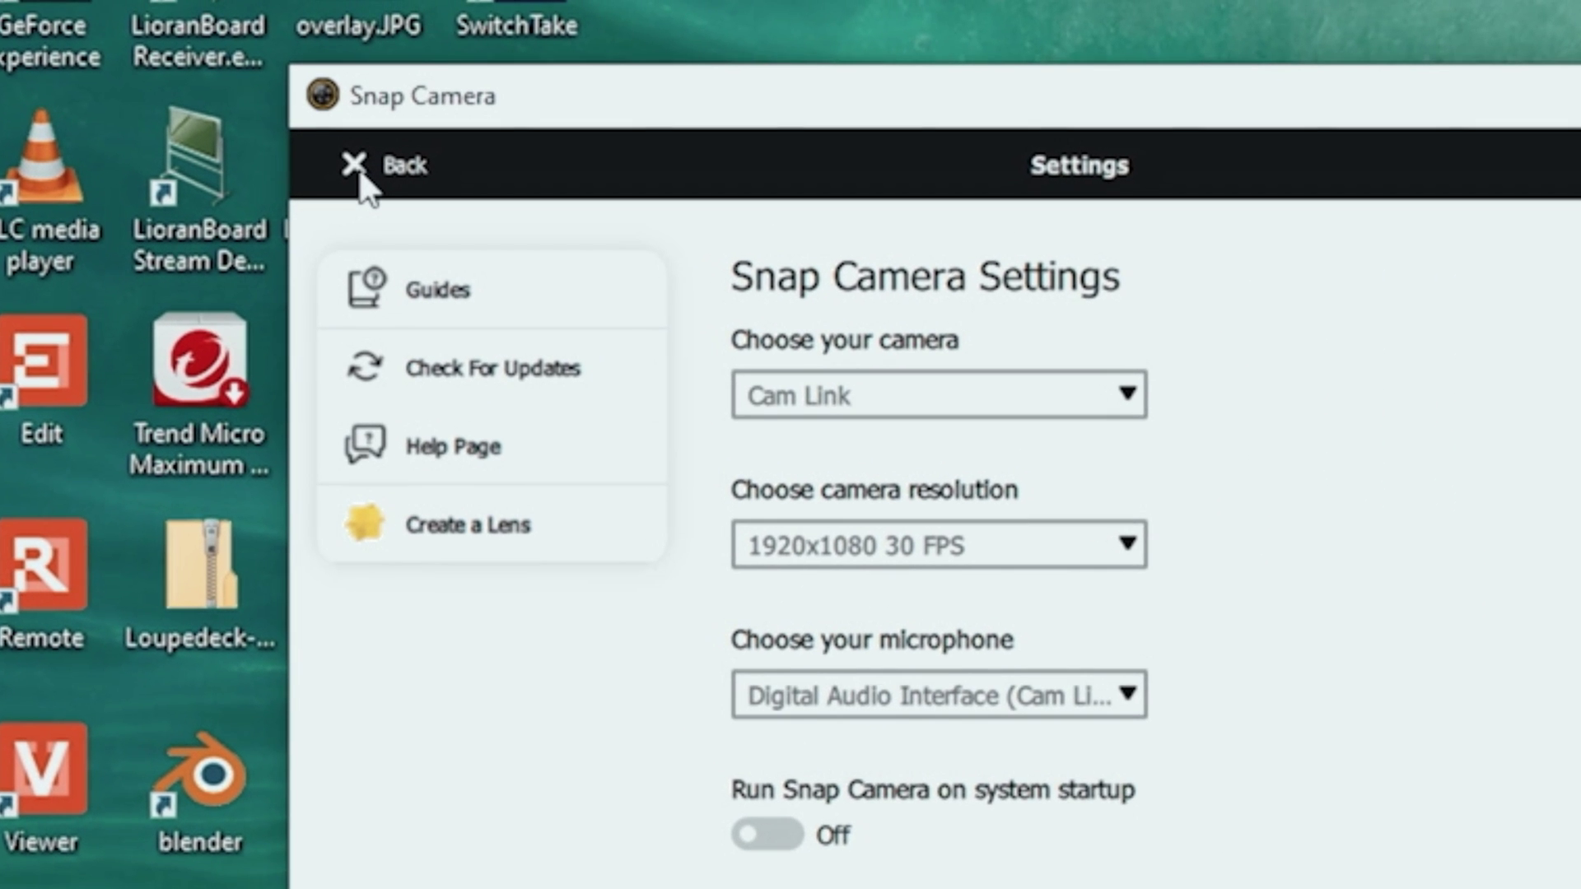
pyautogui.click(363, 168)
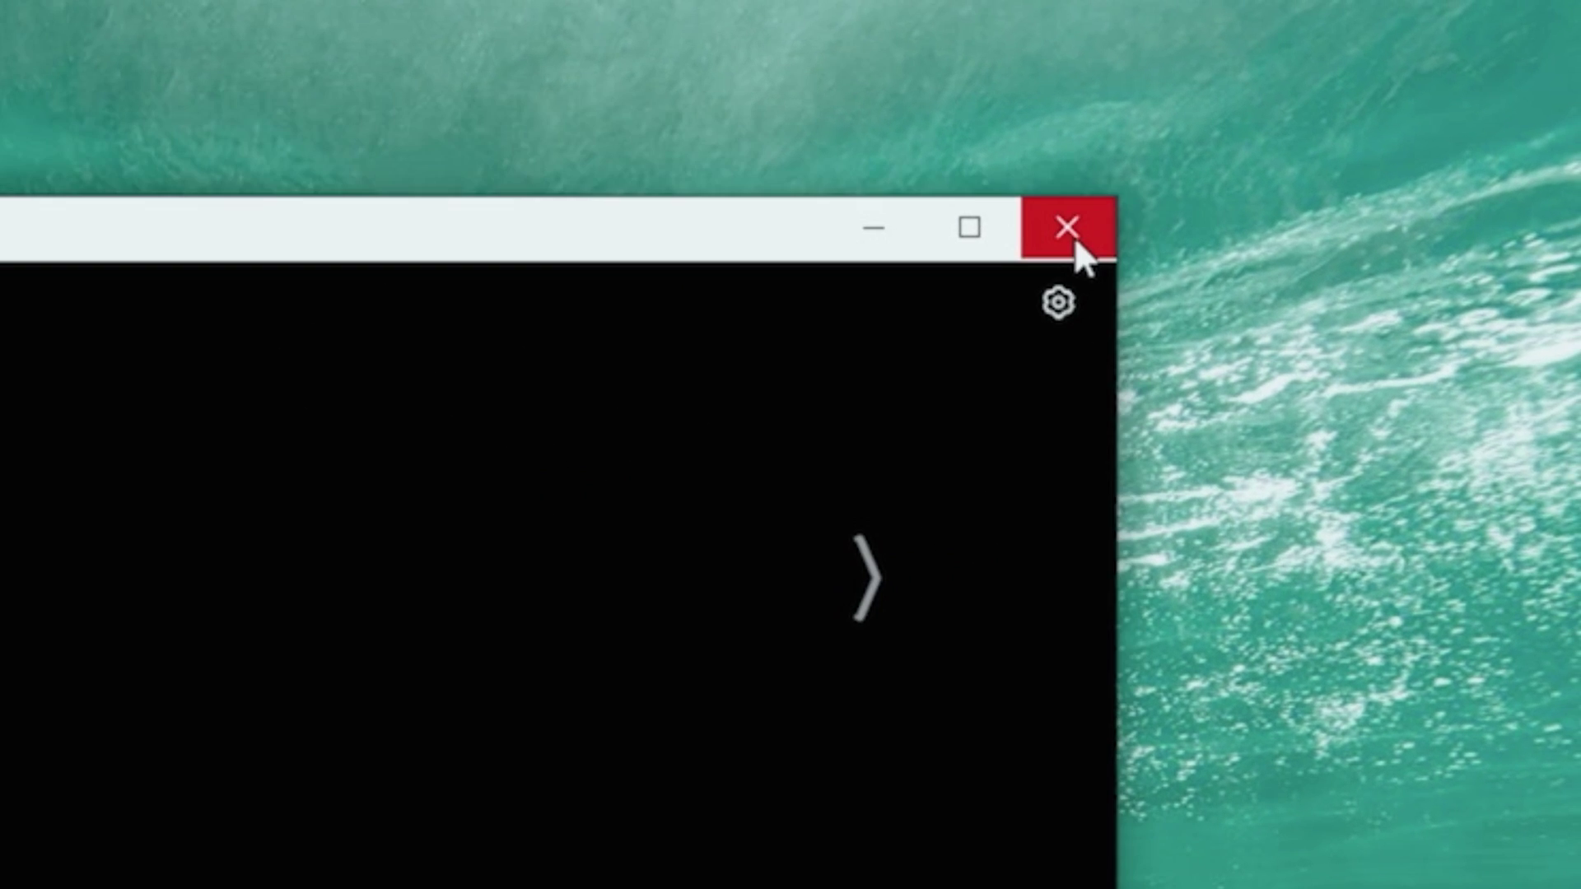
pyautogui.click(1174, 14)
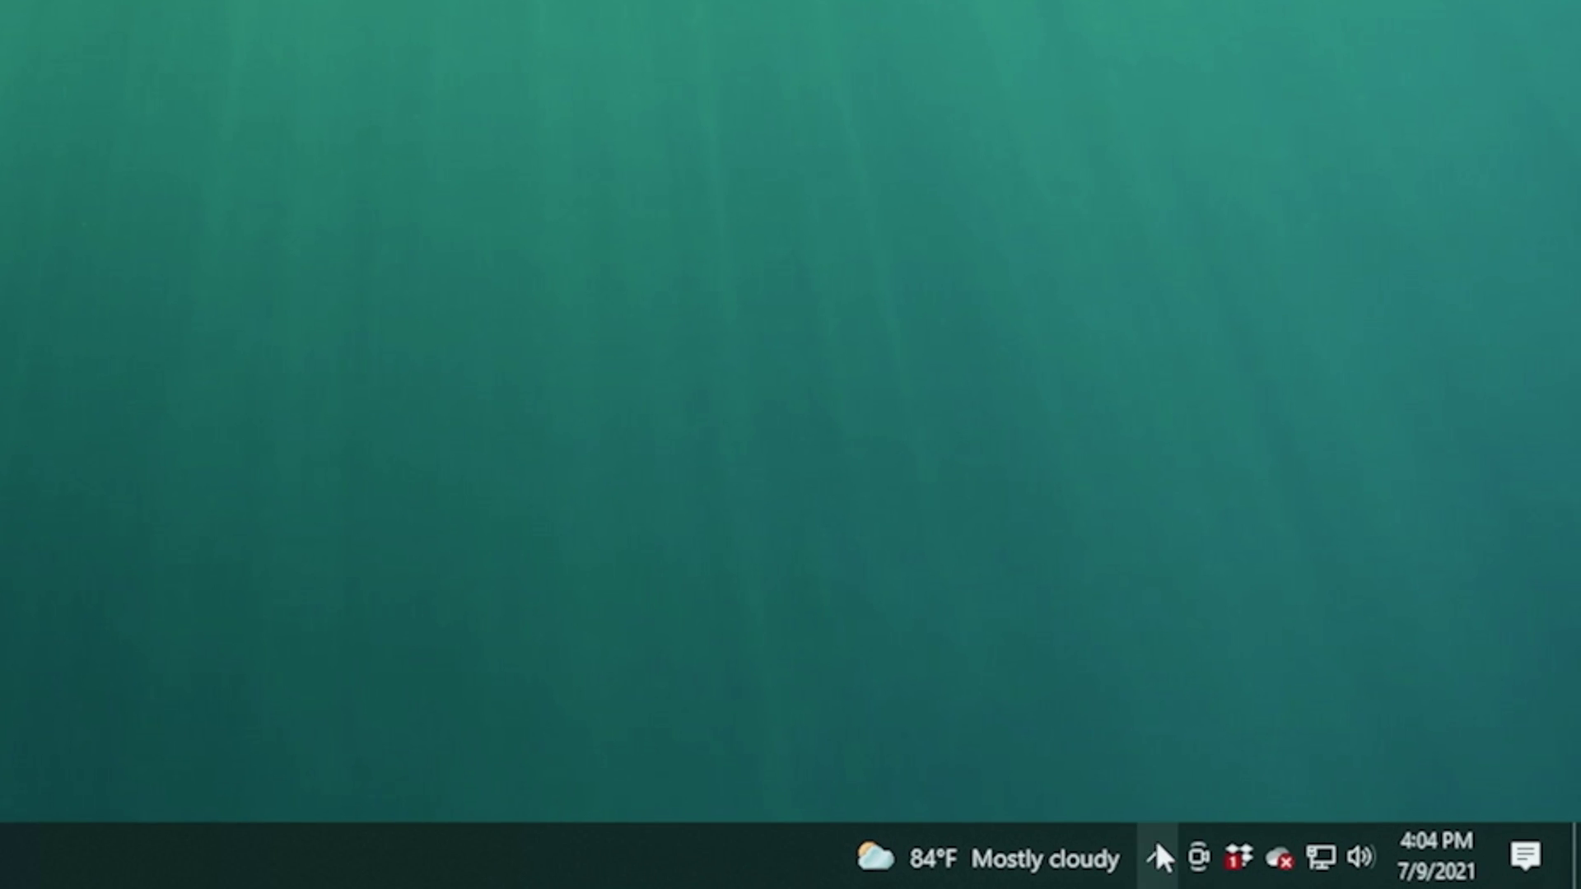
# Quit Snap Camera from its system tray icon
pyautogui.click(1157, 857)
pyautogui.rightClick(1090, 788)
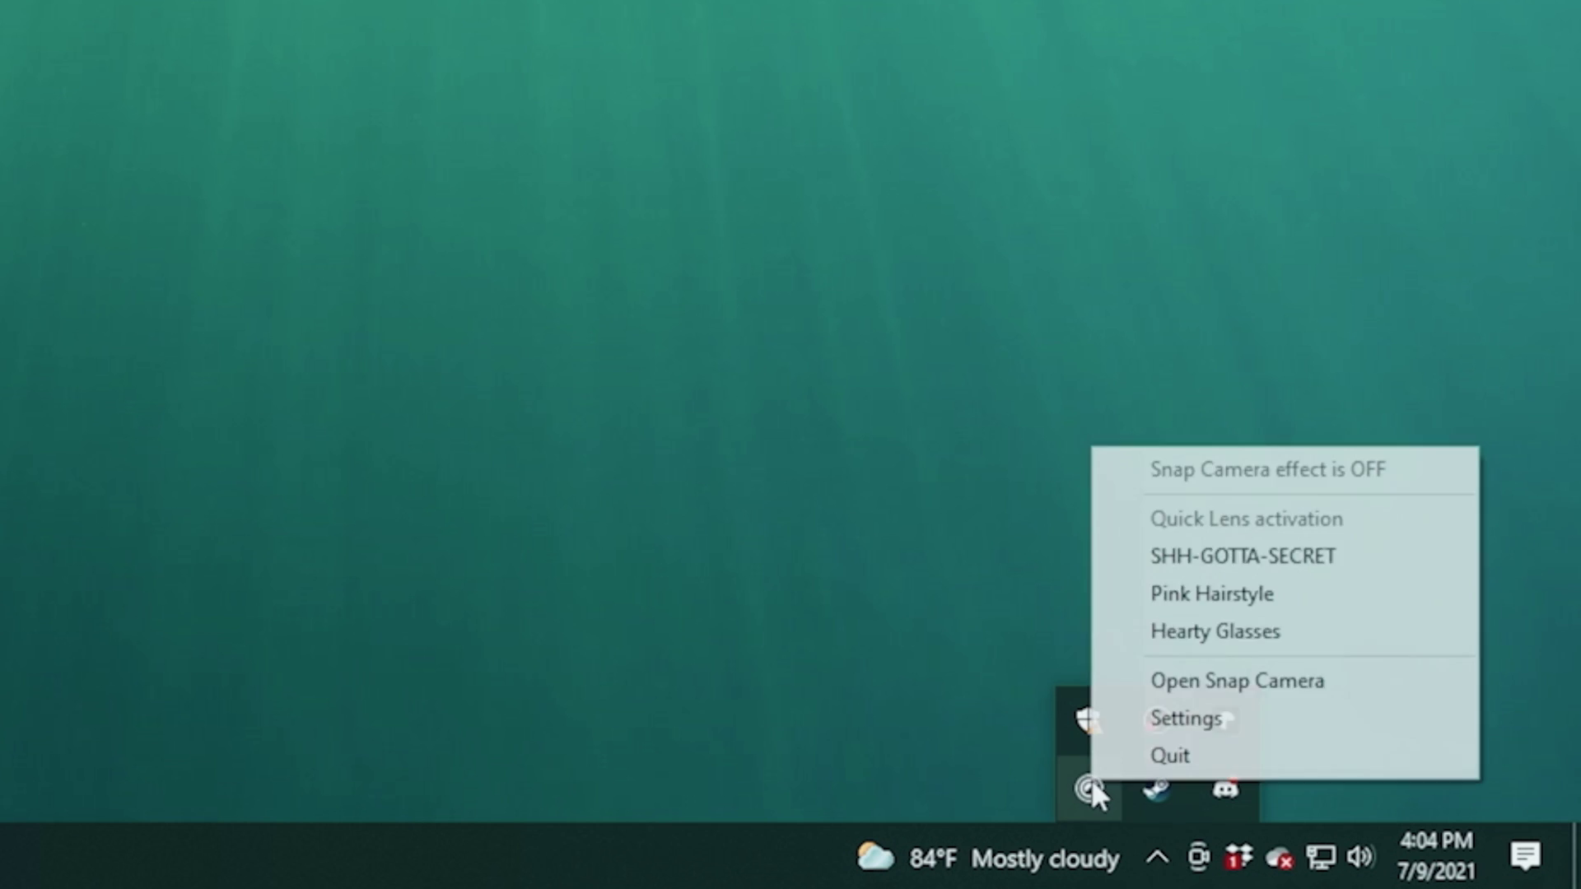
pyautogui.click(1152, 752)
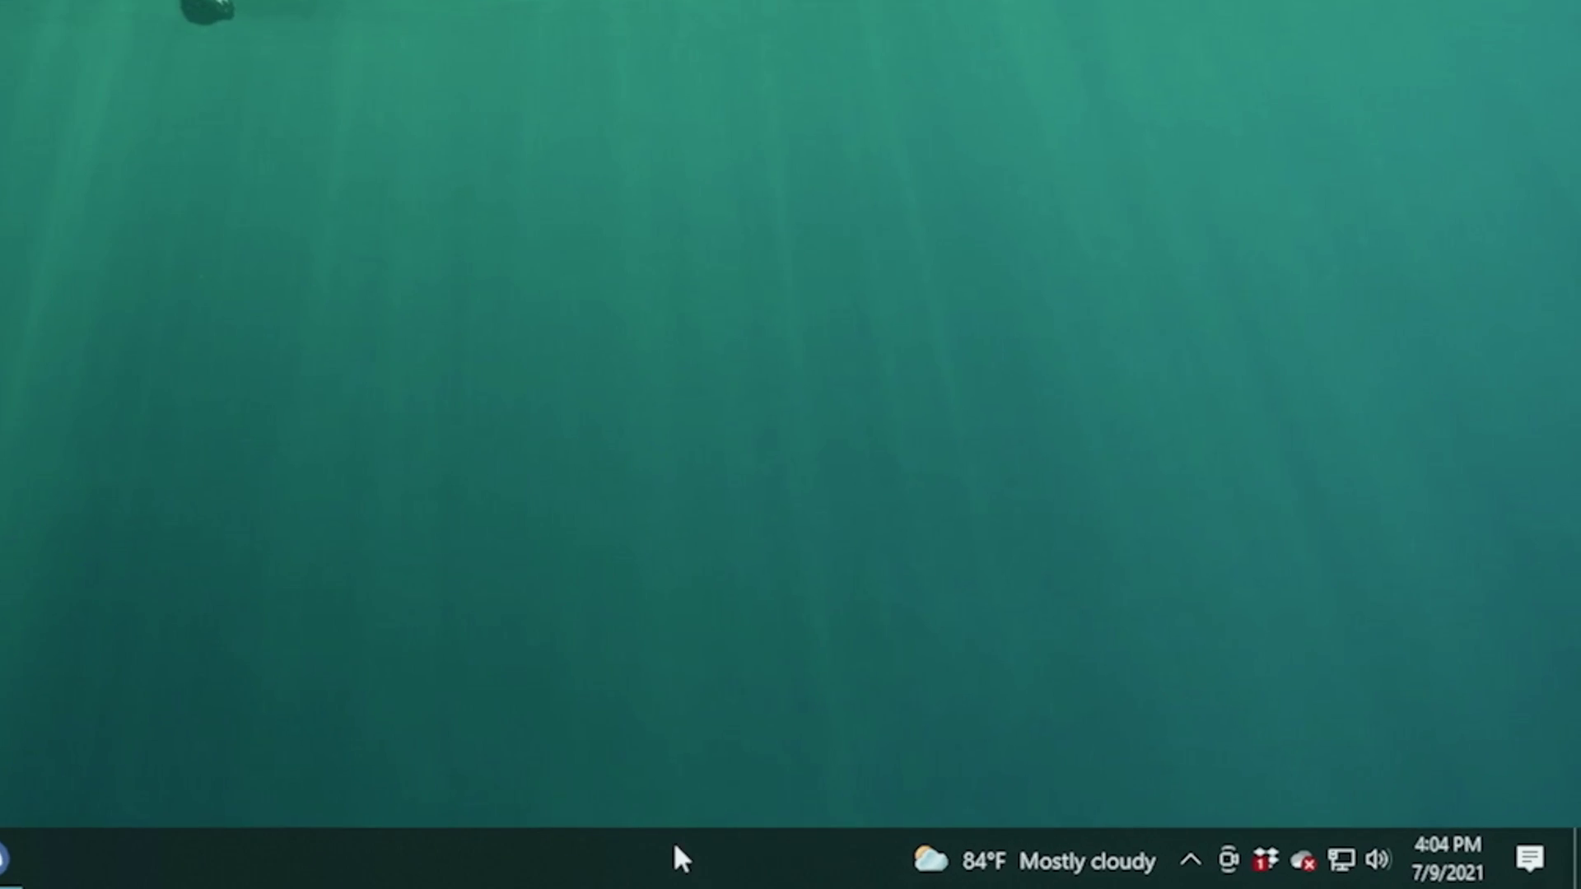
# End the leftover Snap Camera process in Task Manager, then close Task Manager
pyautogui.rightClick(1108, 871)
pyautogui.click(1150, 783)
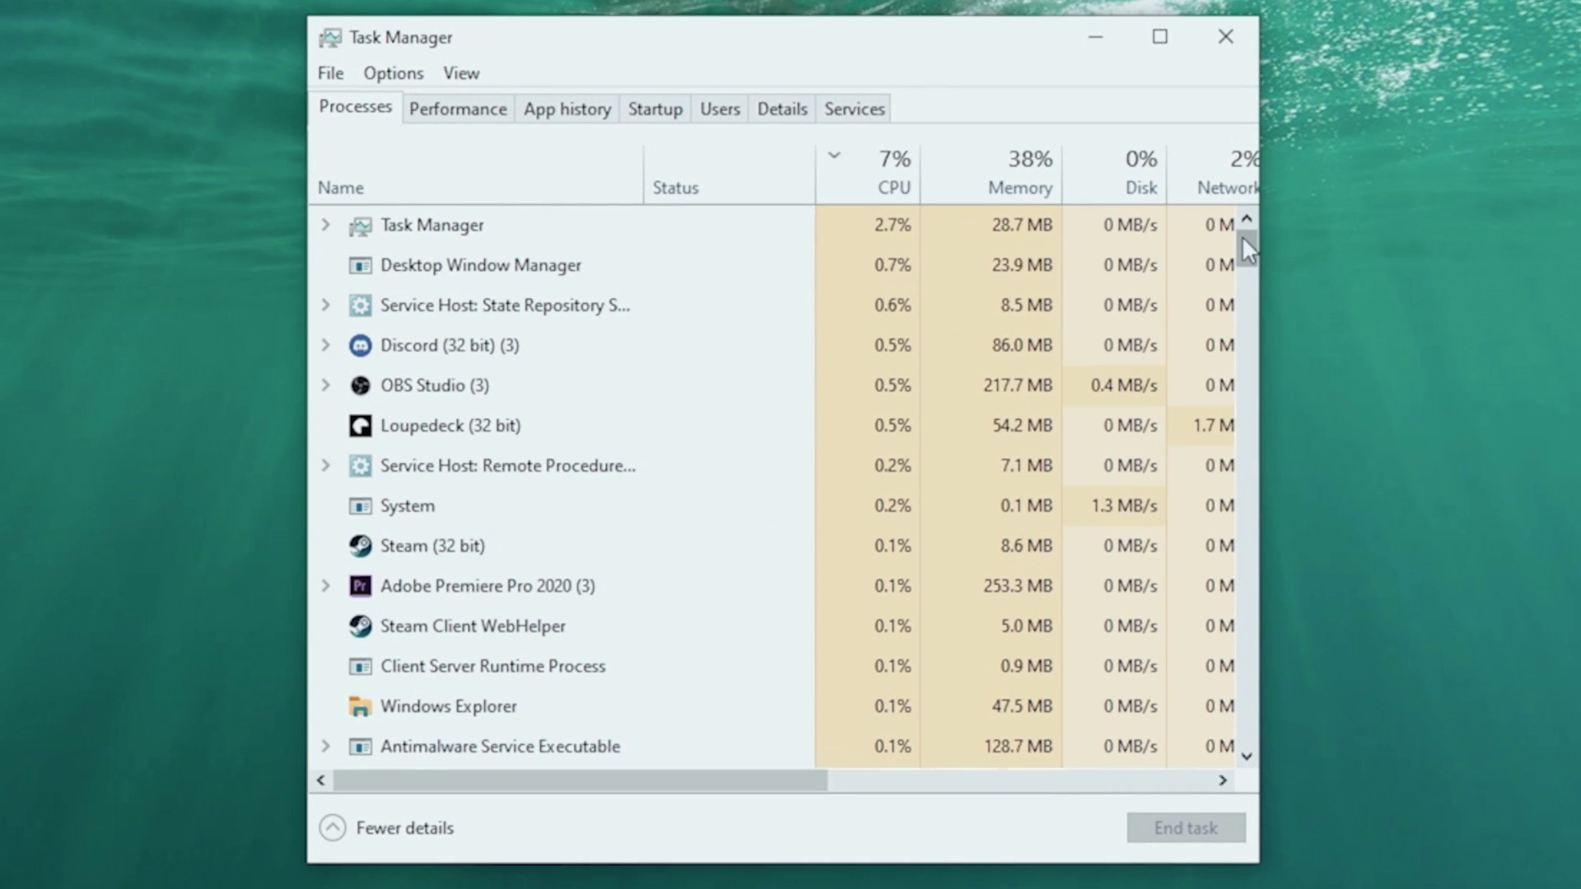
pyautogui.moveTo(1243, 237); pyautogui.dragTo(1241, 306)
pyautogui.click(527, 311)
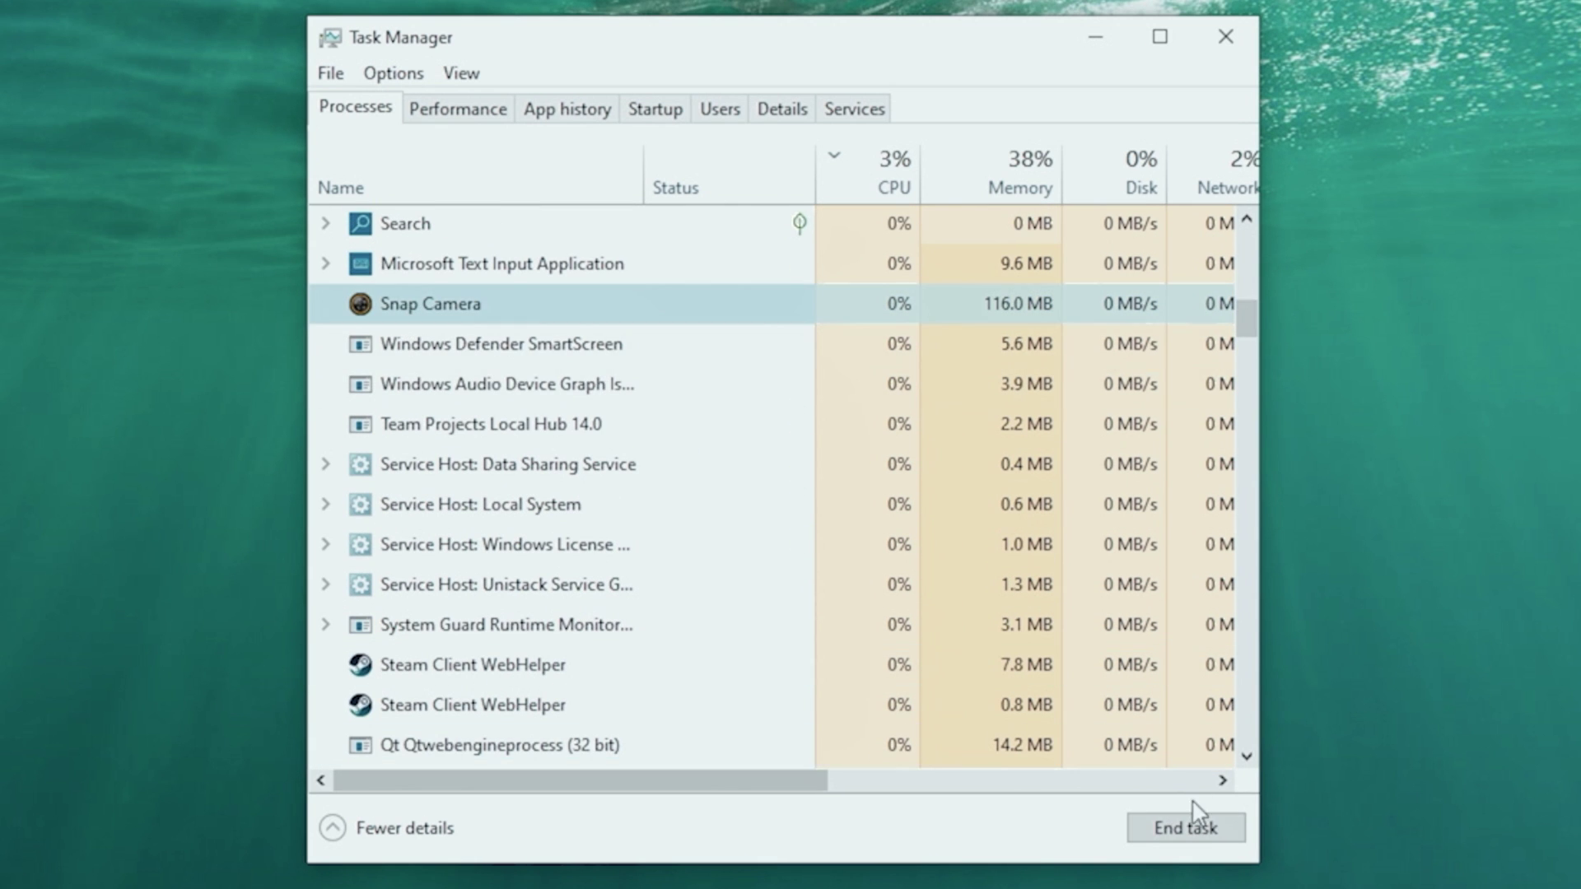
pyautogui.click(1187, 826)
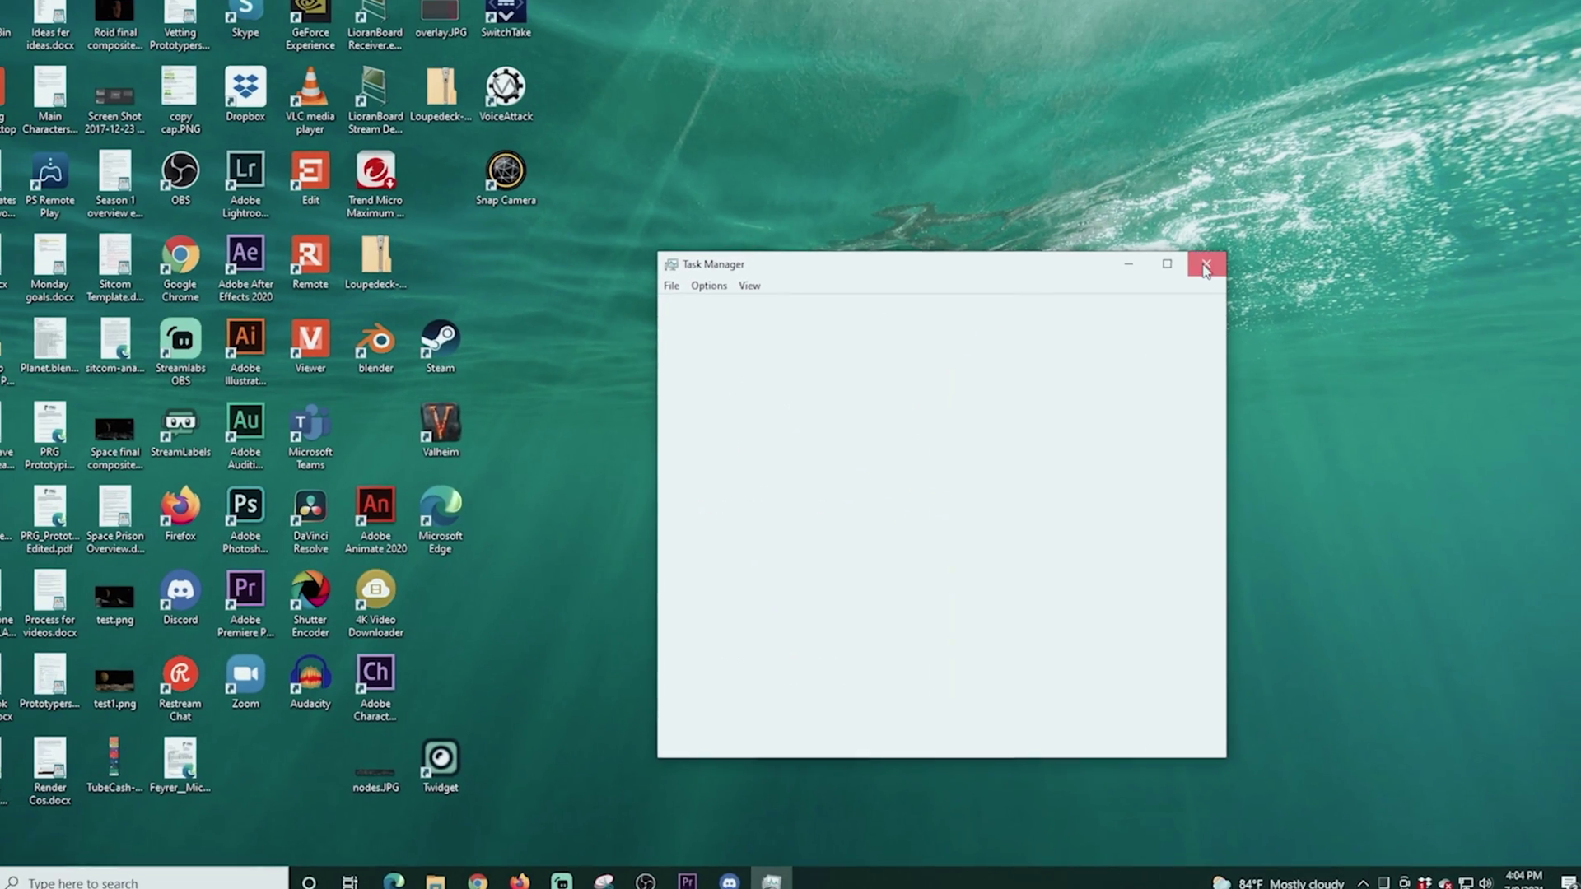
pyautogui.click(1204, 263)
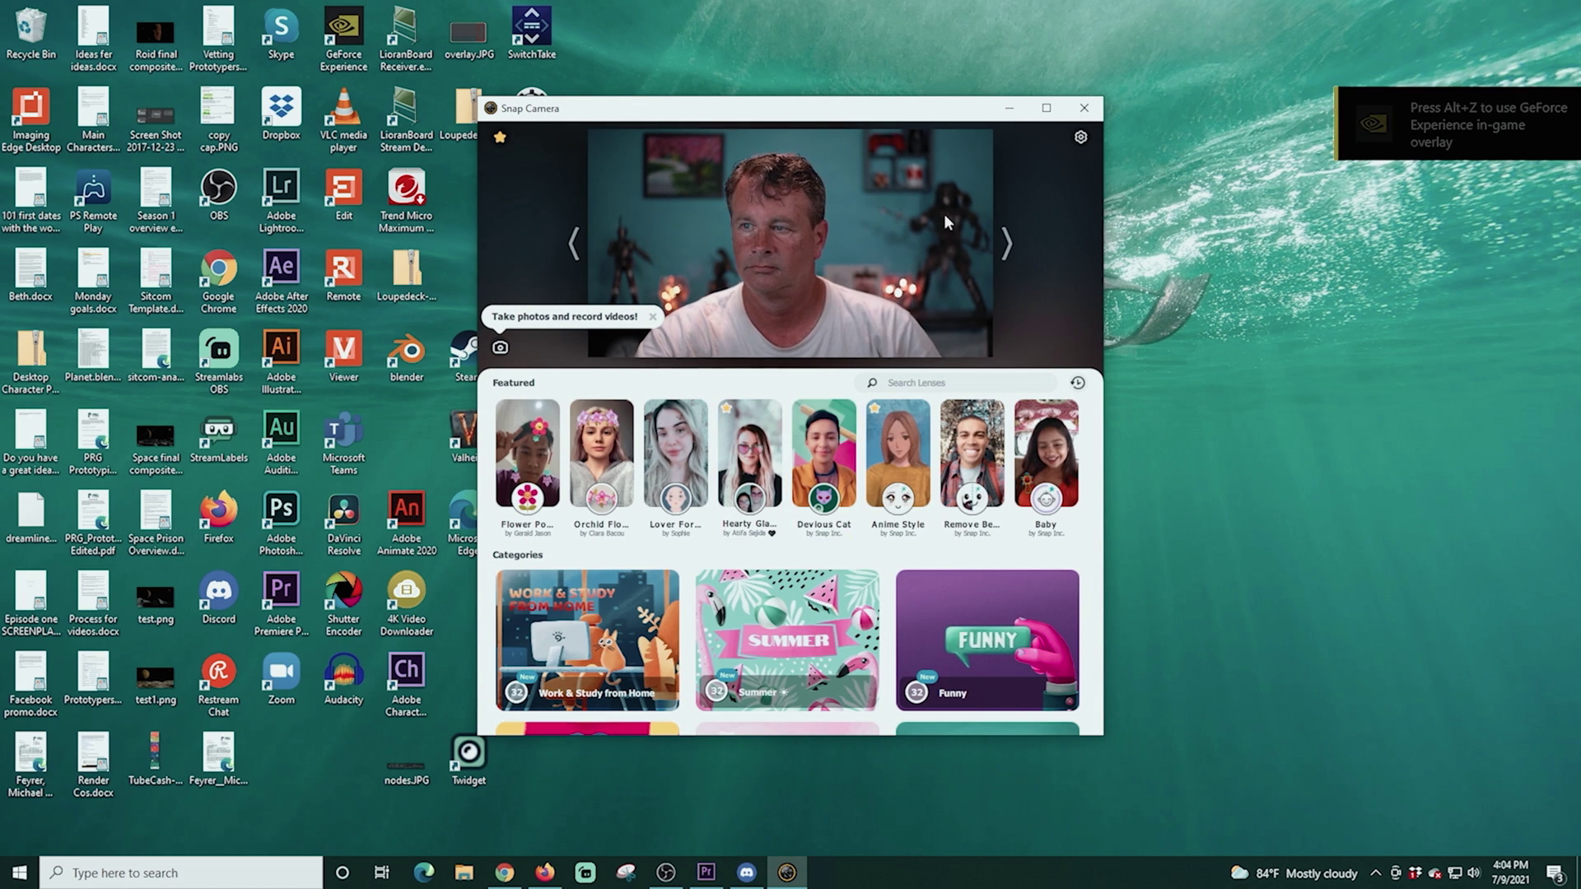
# Move the relaunched Snap Camera window slightly to the right
pyautogui.moveTo(903, 116); pyautogui.dragTo(1015, 129)
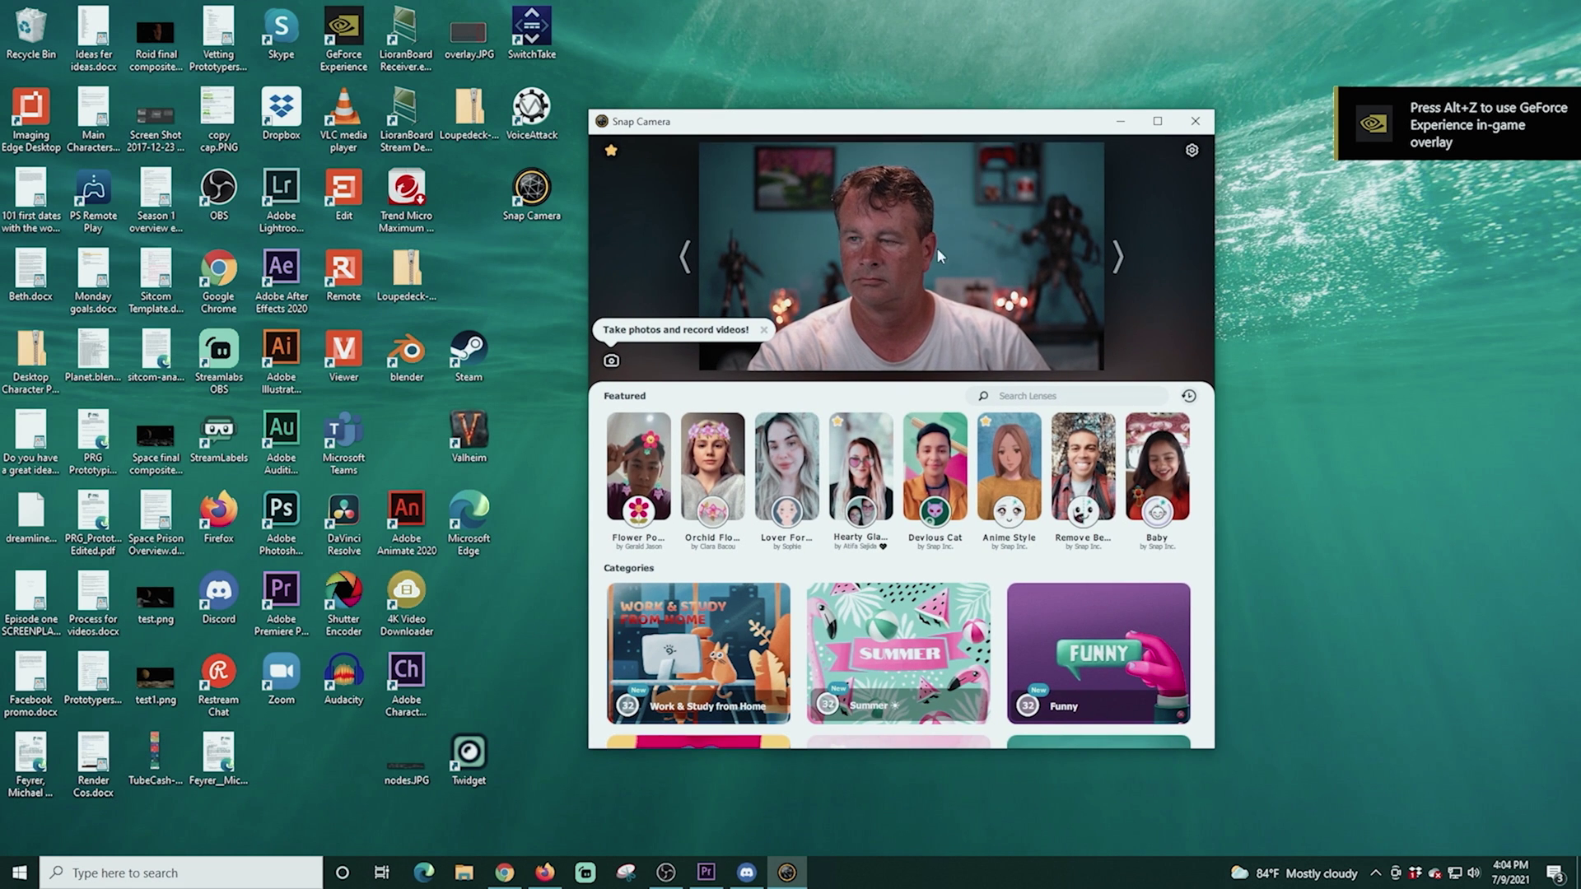